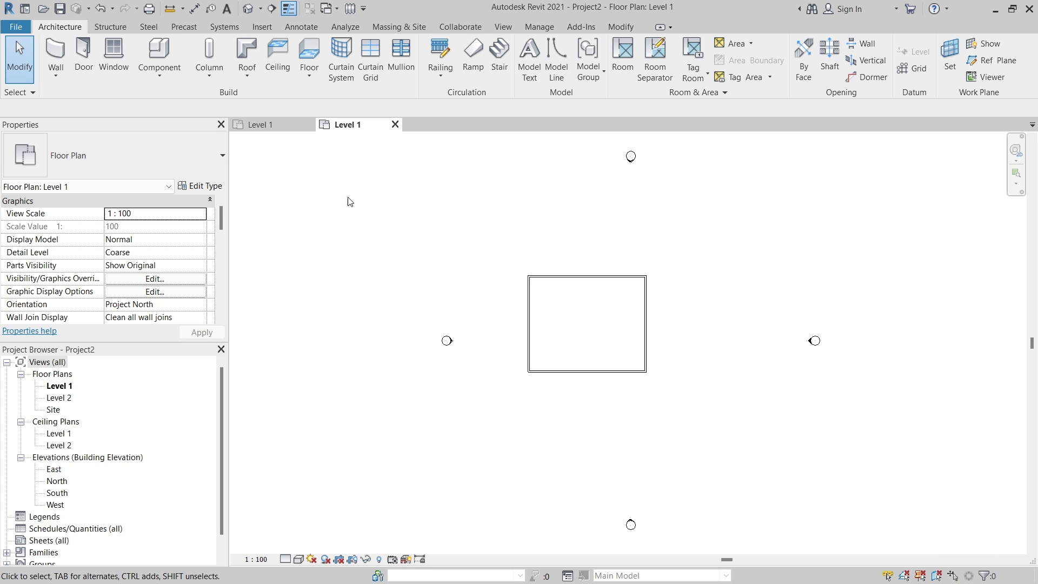
# - Close the duplicate Level 1 view and discard Project1's unsaved changes
pyautogui.click(310, 125)
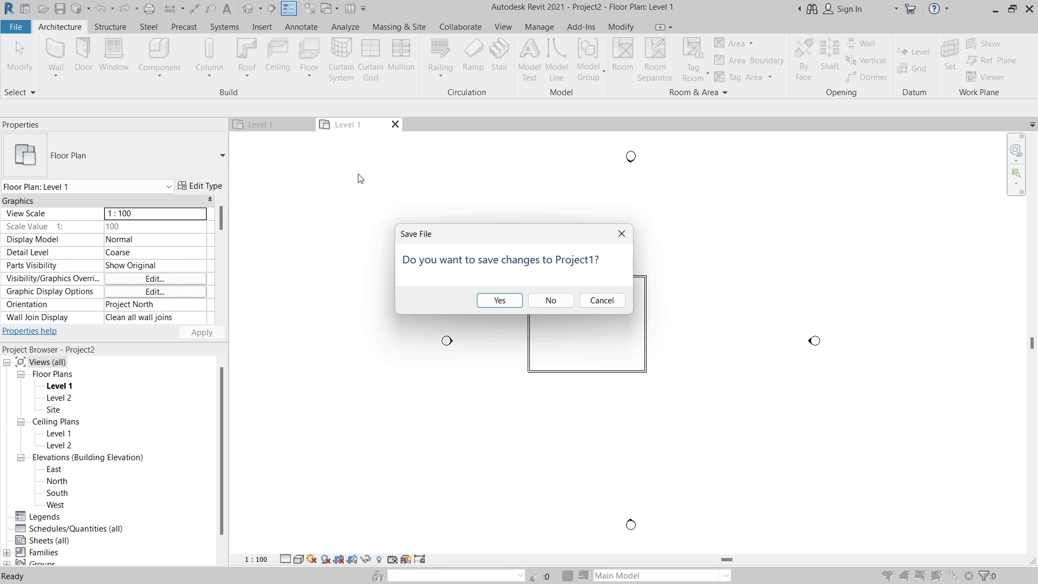
pyautogui.click(549, 300)
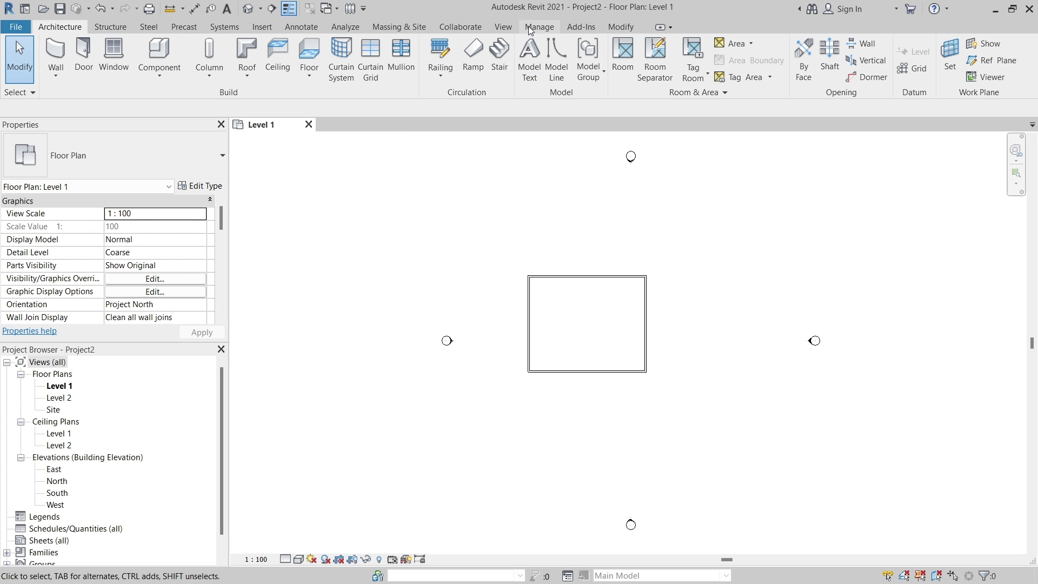
pyautogui.click(529, 28)
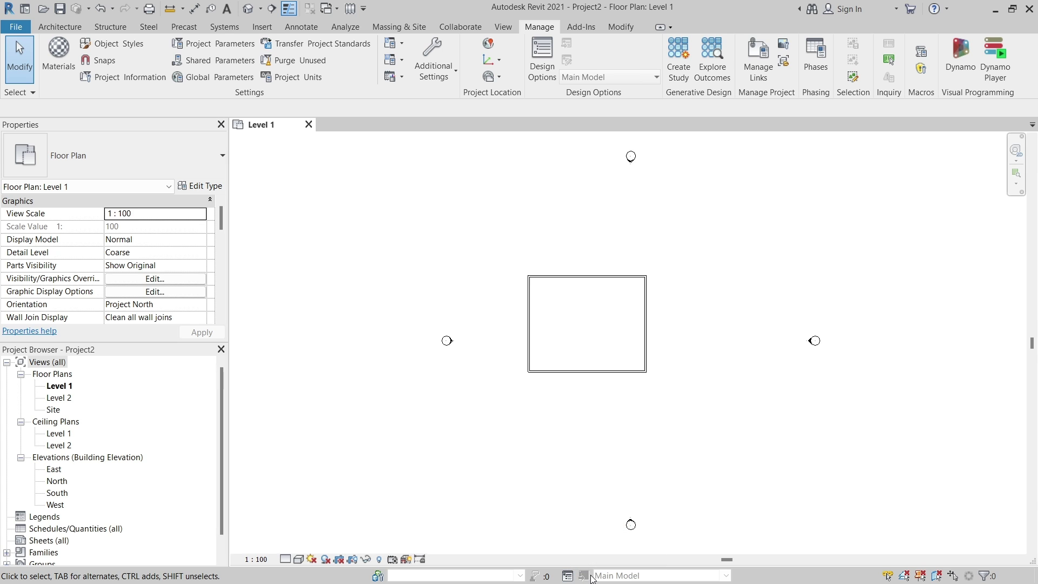
# - Create Option Set 1 with Option 1 (primary), then add Option 2 to it
pyautogui.click(567, 575)
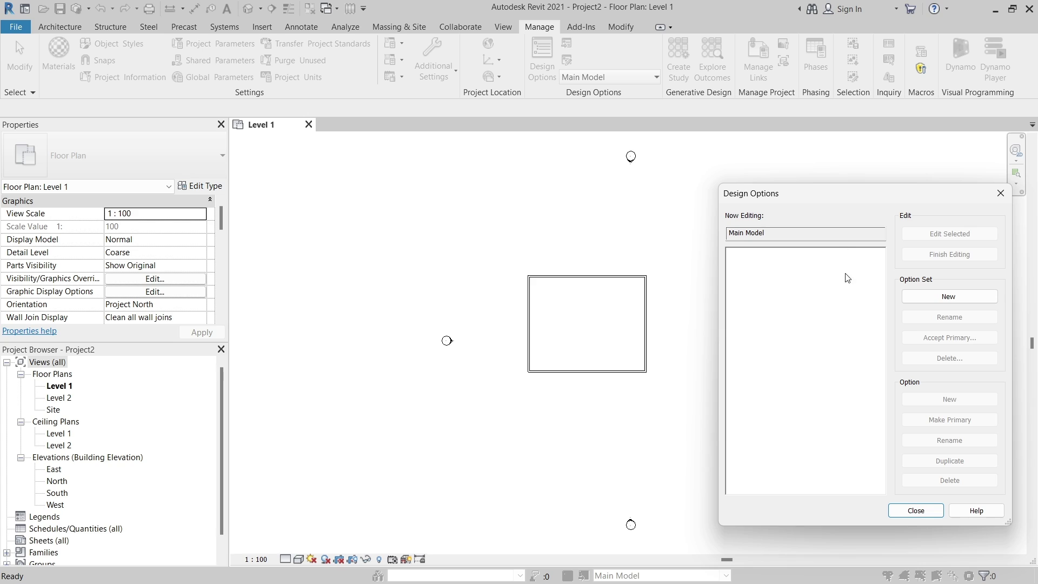
pyautogui.click(937, 297)
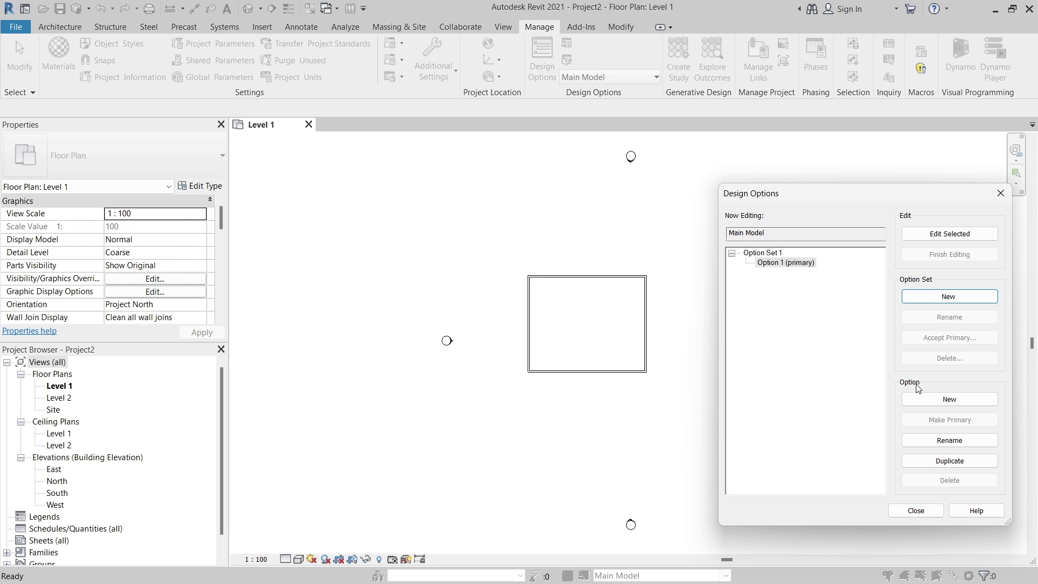
pyautogui.click(924, 399)
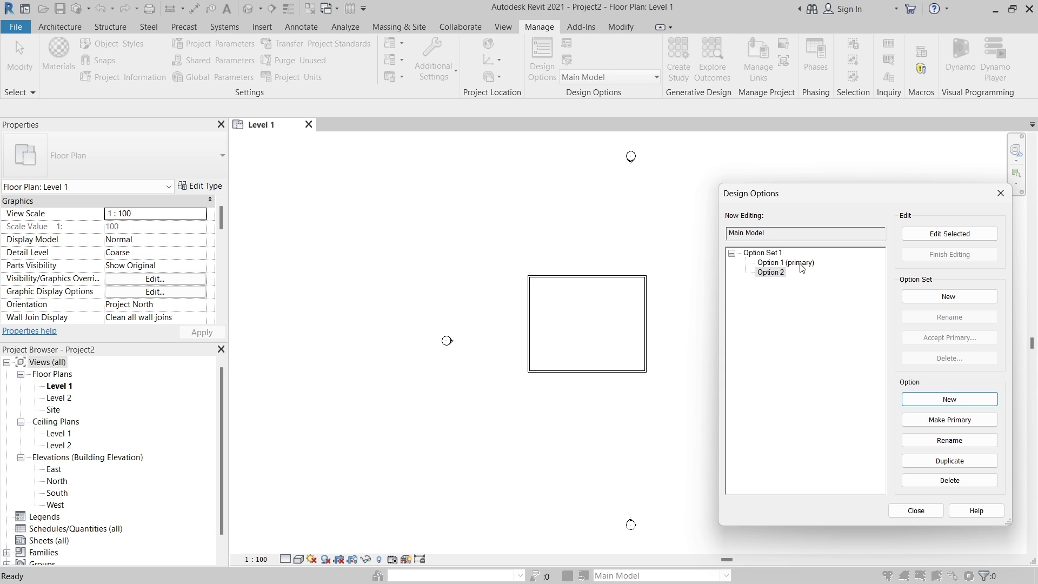
# - Rename Option Set 1 to 'Entry'
pyautogui.click(768, 255)
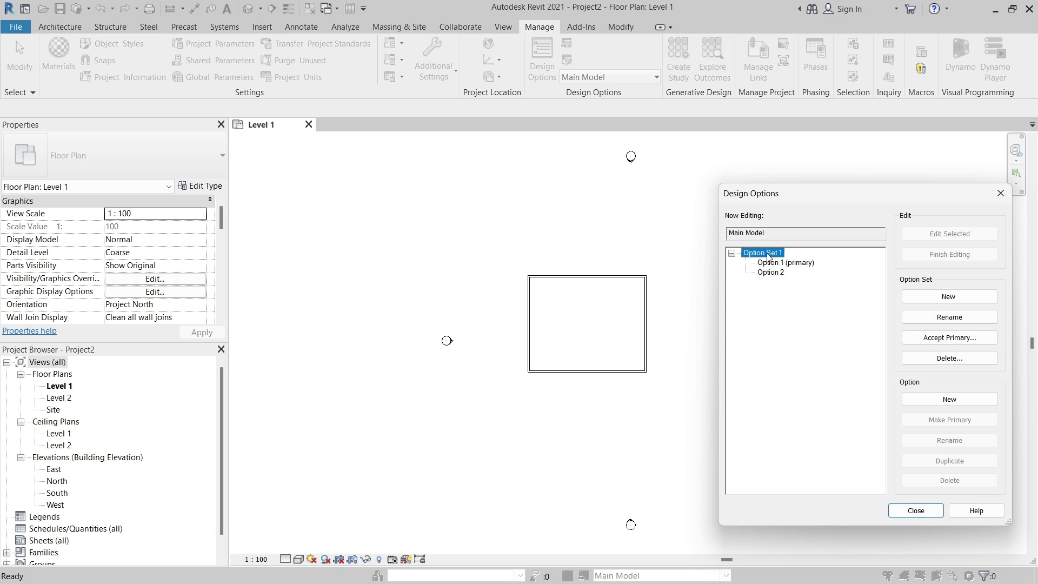
pyautogui.click(940, 316)
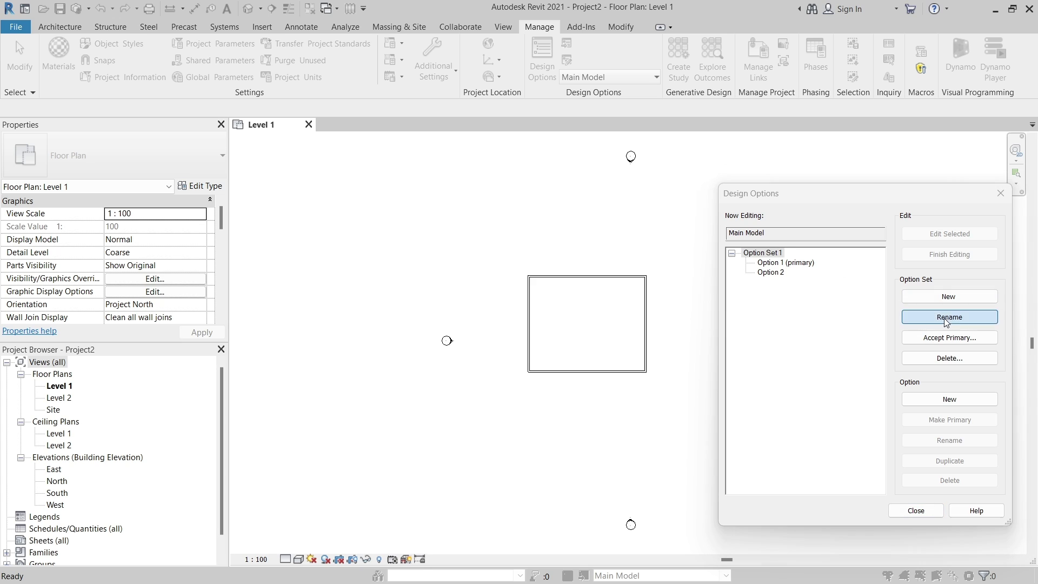
pyautogui.press('capslock')
pyautogui.write('E')
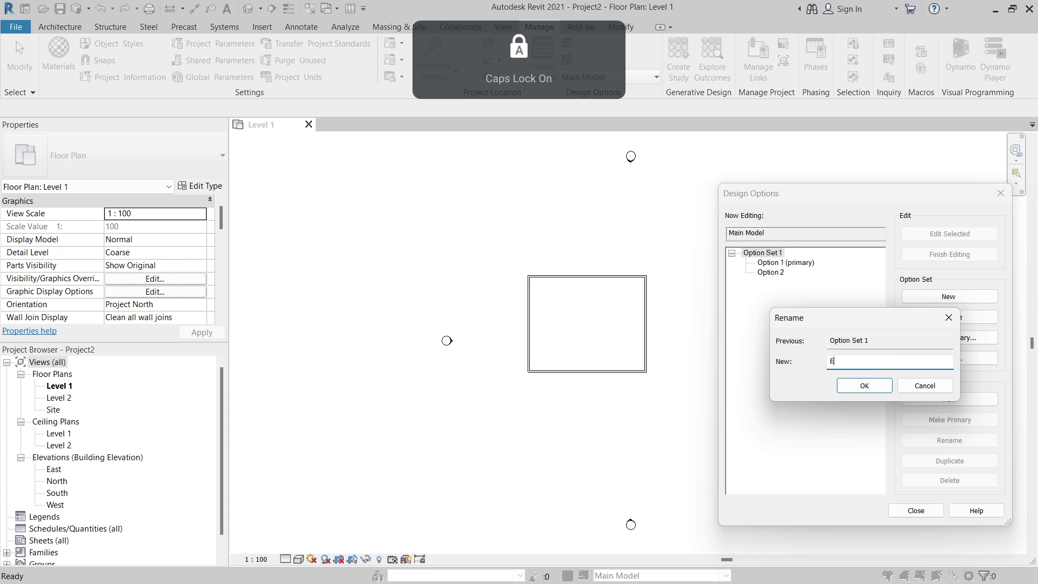
pyautogui.press('capslock')
pyautogui.write('ntry')
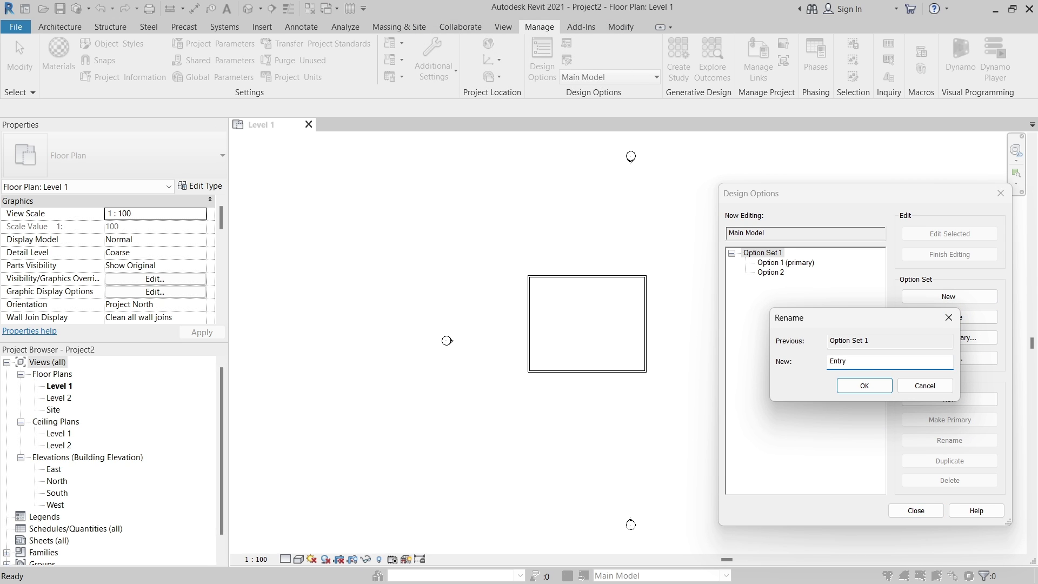
pyautogui.click(867, 385)
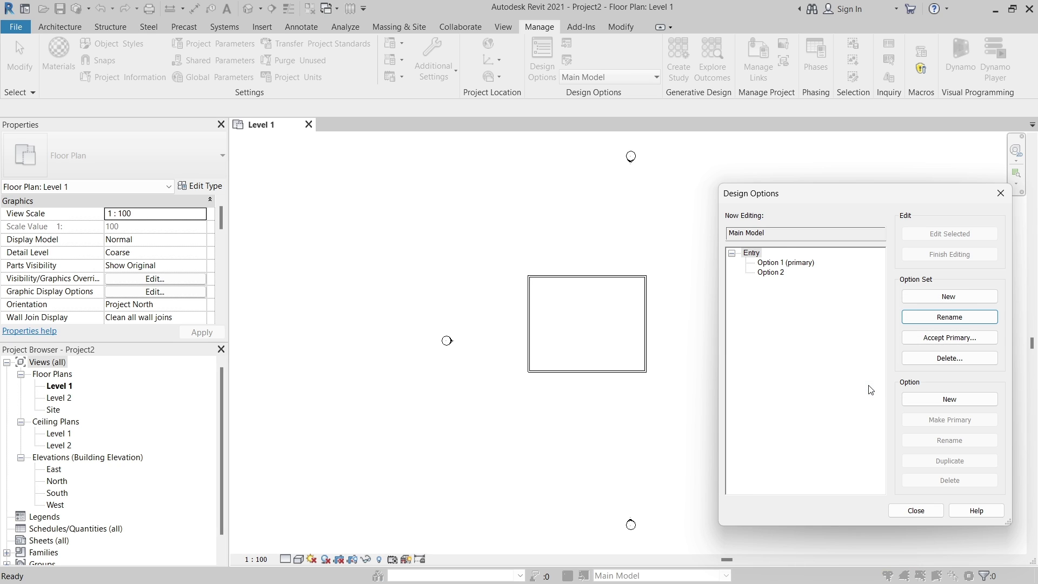
# - Review Option 1 (primary) and Option 2, then close the Design Options dialog
pyautogui.click(770, 264)
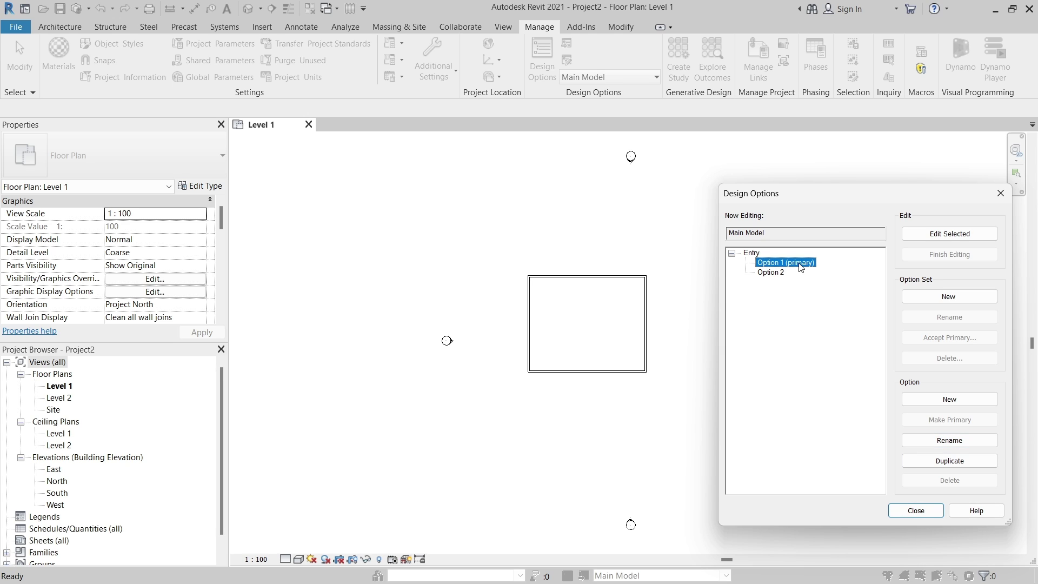
pyautogui.click(780, 273)
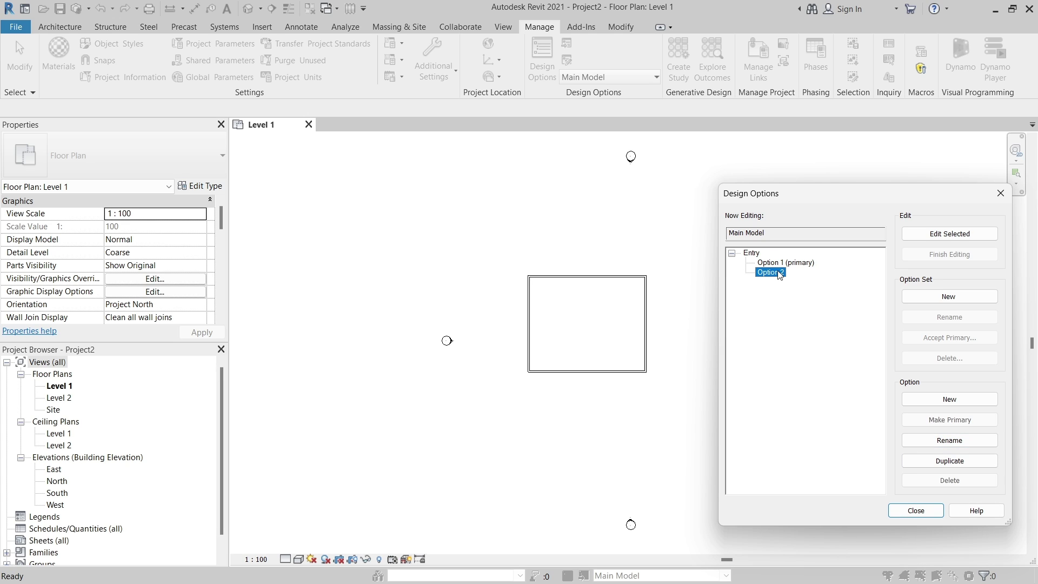
pyautogui.click(915, 511)
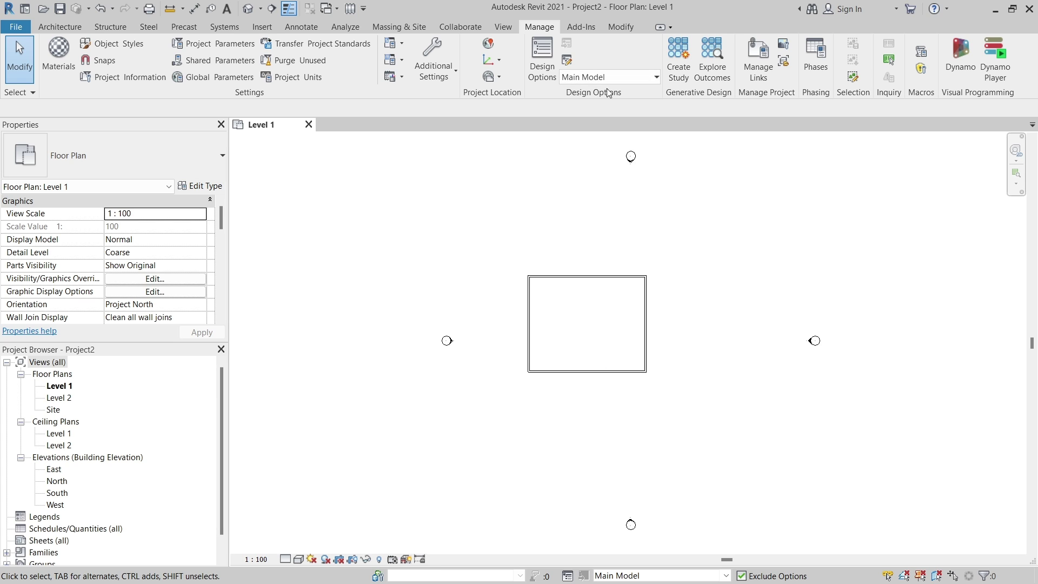
# - Keep Main Model as the editing option and select the rectangle's top wall
pyautogui.click(646, 81)
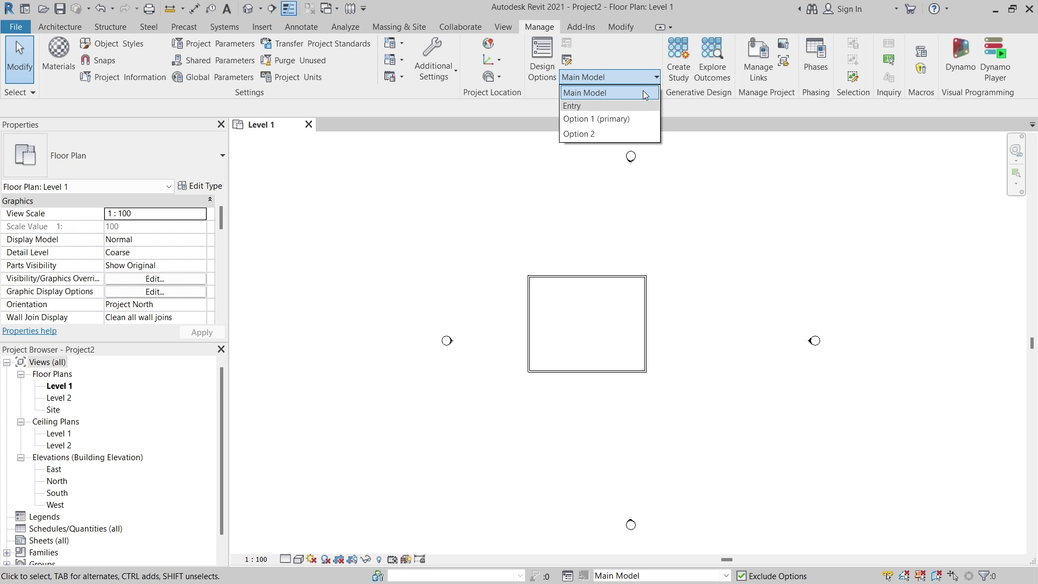
pyautogui.click(673, 189)
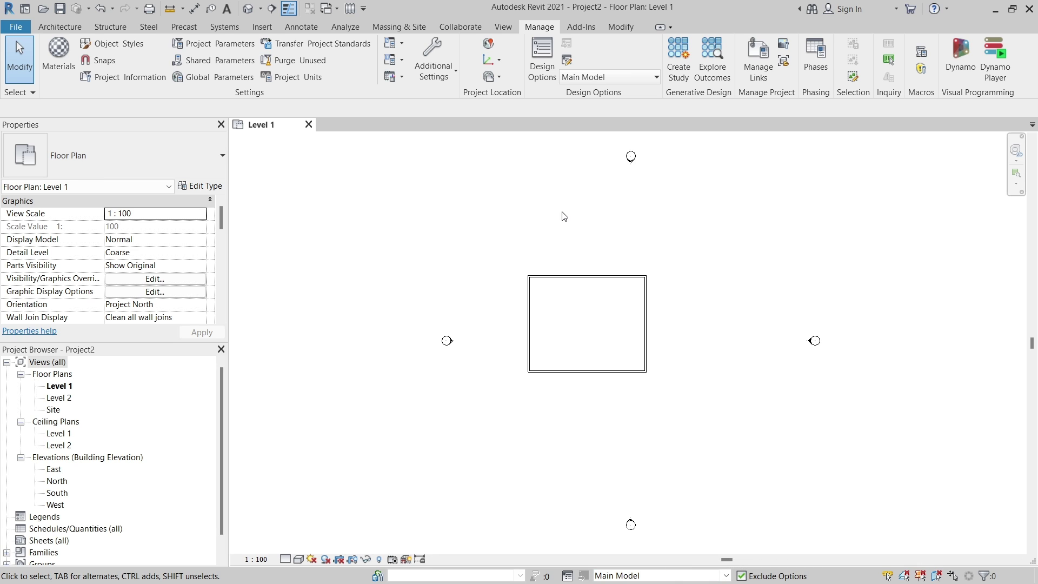
pyautogui.click(584, 275)
pyautogui.scroll(2, 583, 273)
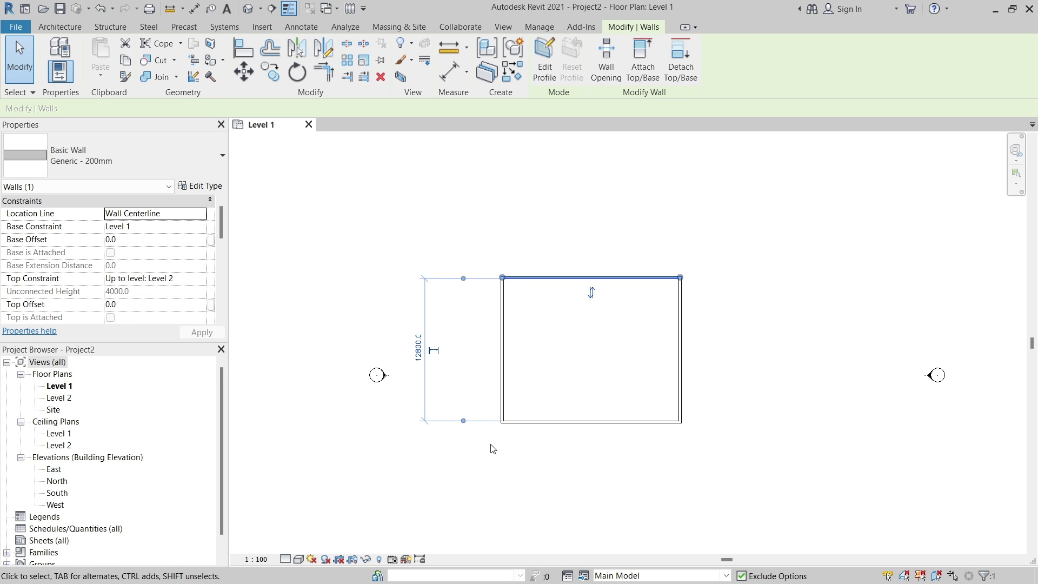
pyautogui.click(539, 27)
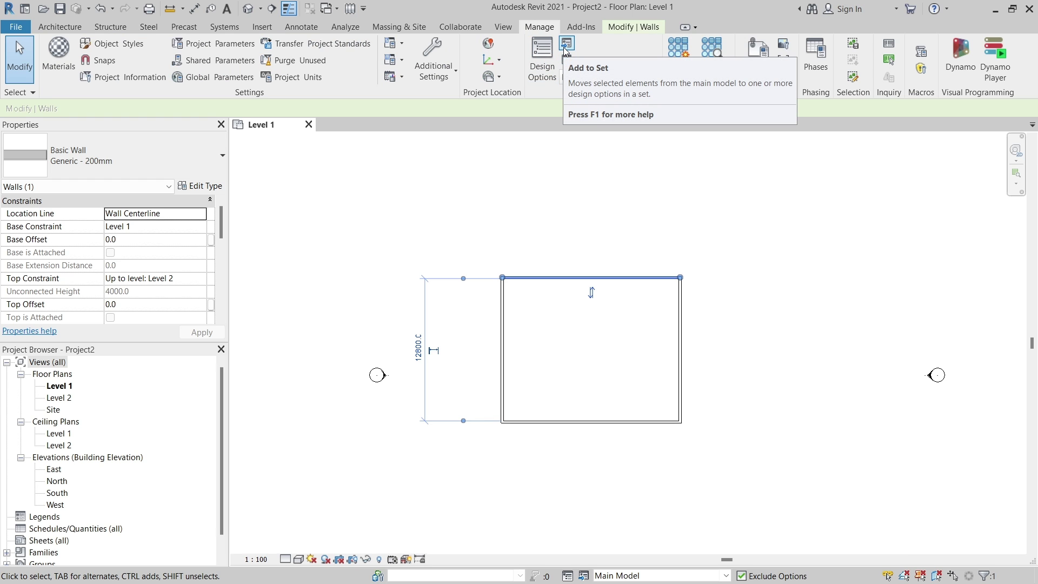
# - Add the top wall to the Entry set in both Option 1 (primary) and Option 2
pyautogui.click(566, 46)
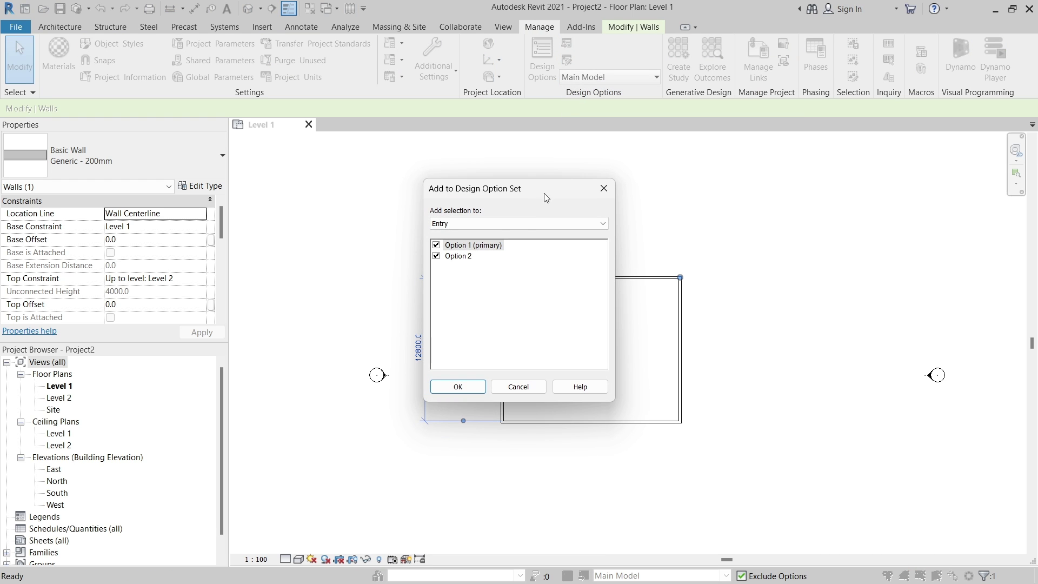
pyautogui.moveTo(535, 189); pyautogui.dragTo(816, 164)
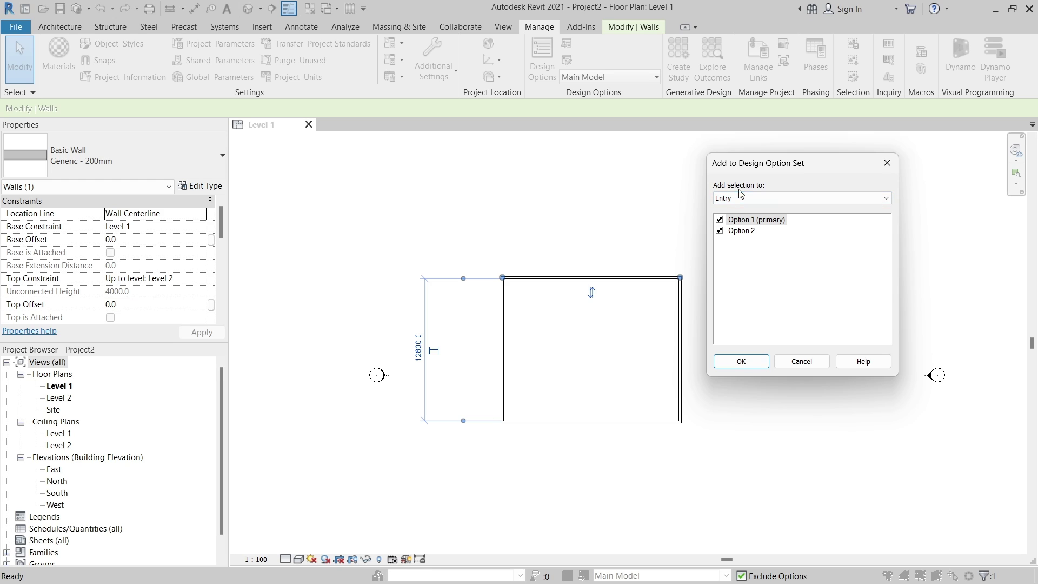
pyautogui.click(719, 230)
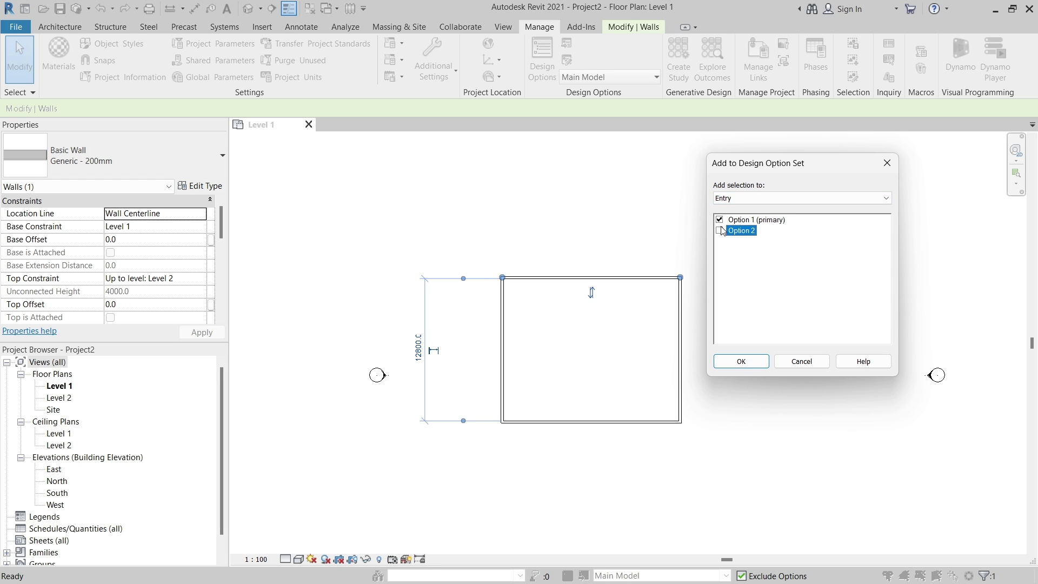
pyautogui.click(720, 231)
pyautogui.click(744, 197)
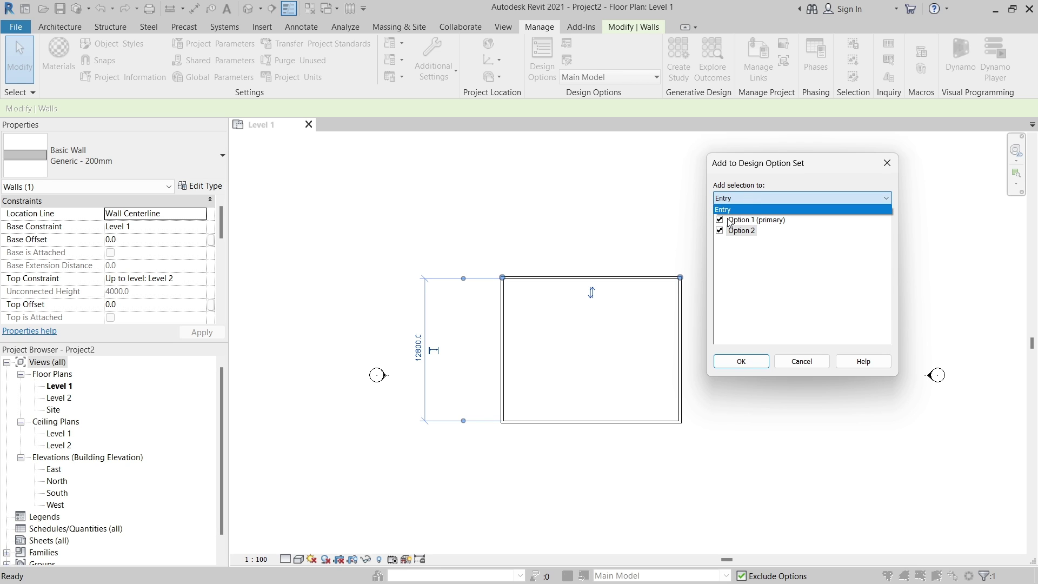
pyautogui.click(730, 210)
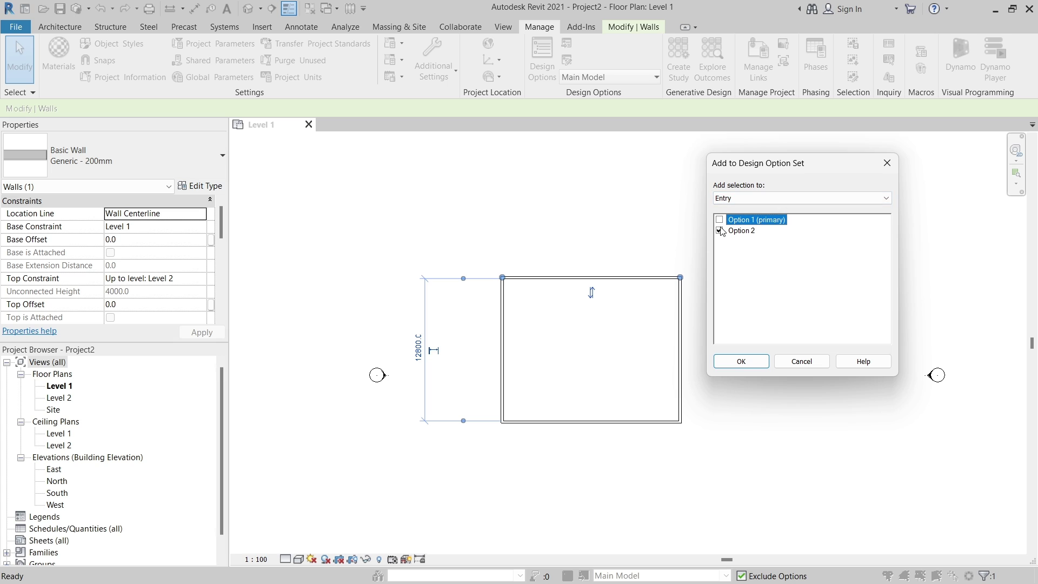
pyautogui.click(719, 231)
pyautogui.click(719, 230)
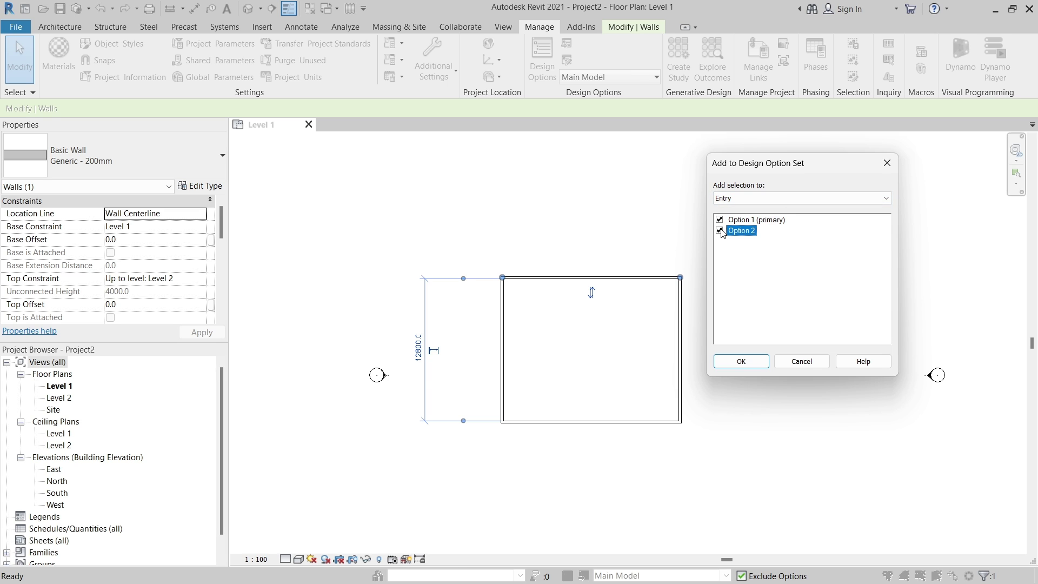
pyautogui.click(741, 365)
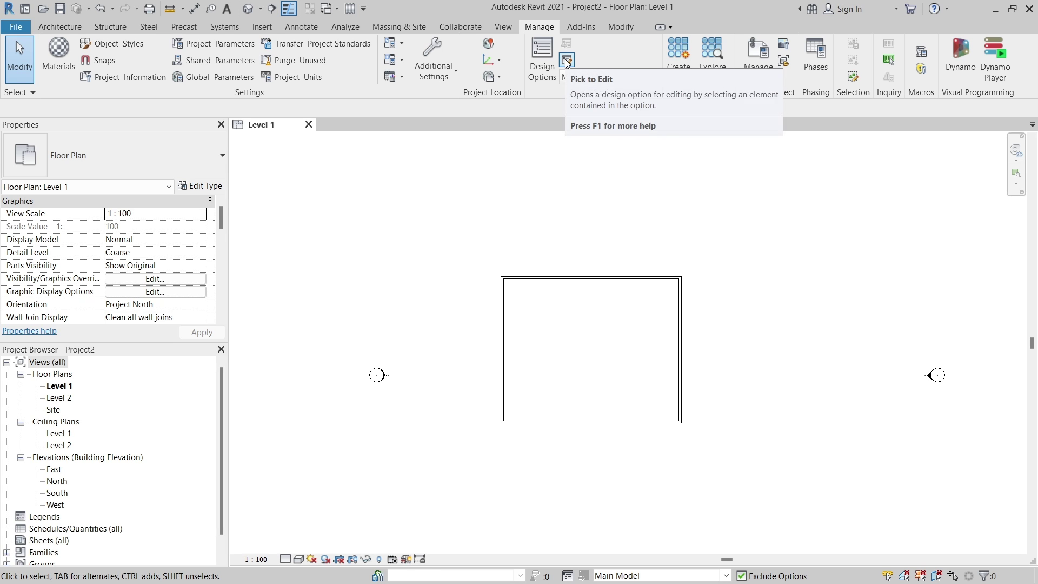
# - Switch to editing Option 1 (primary) and draw the rectangular entry's walls above the top wall
pyautogui.click(603, 79)
pyautogui.click(602, 118)
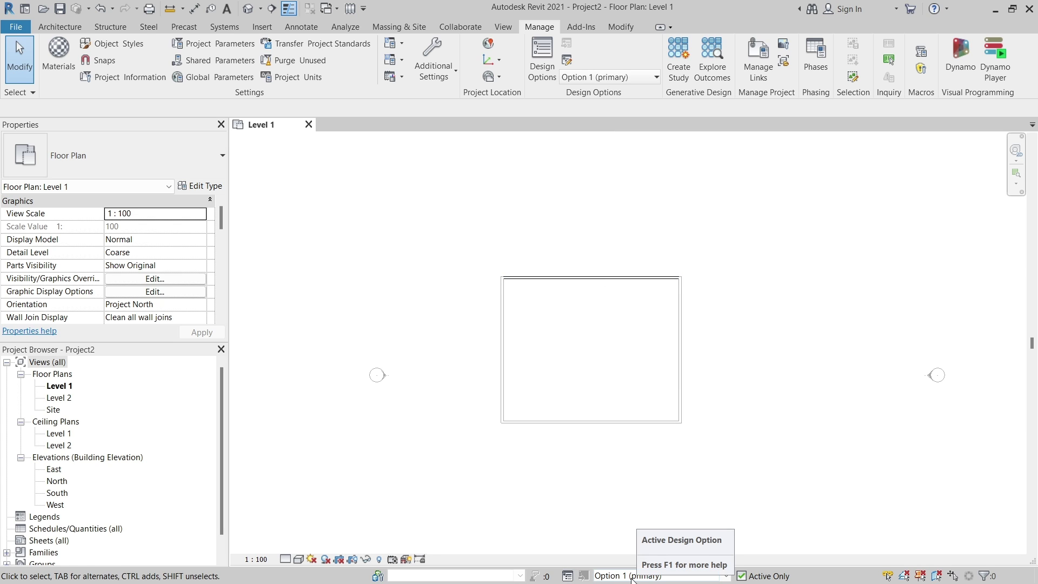
pyautogui.click(593, 285)
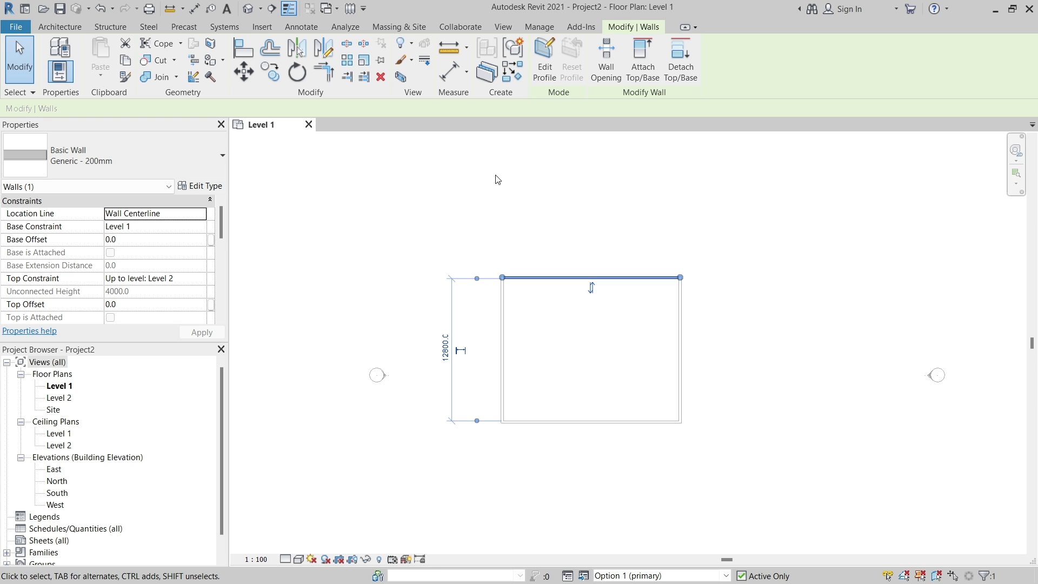
pyautogui.click(58, 27)
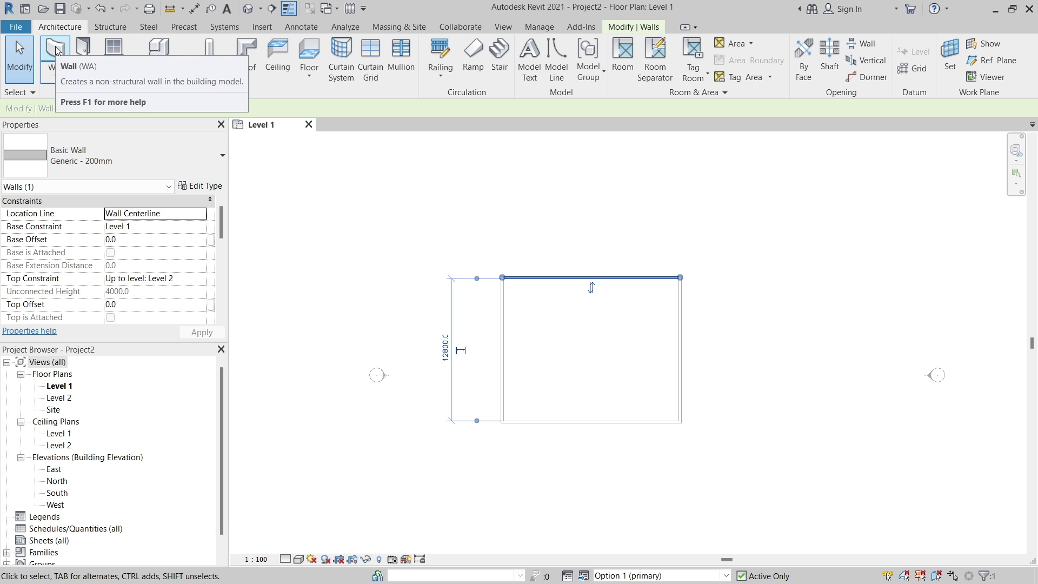
pyautogui.click(56, 52)
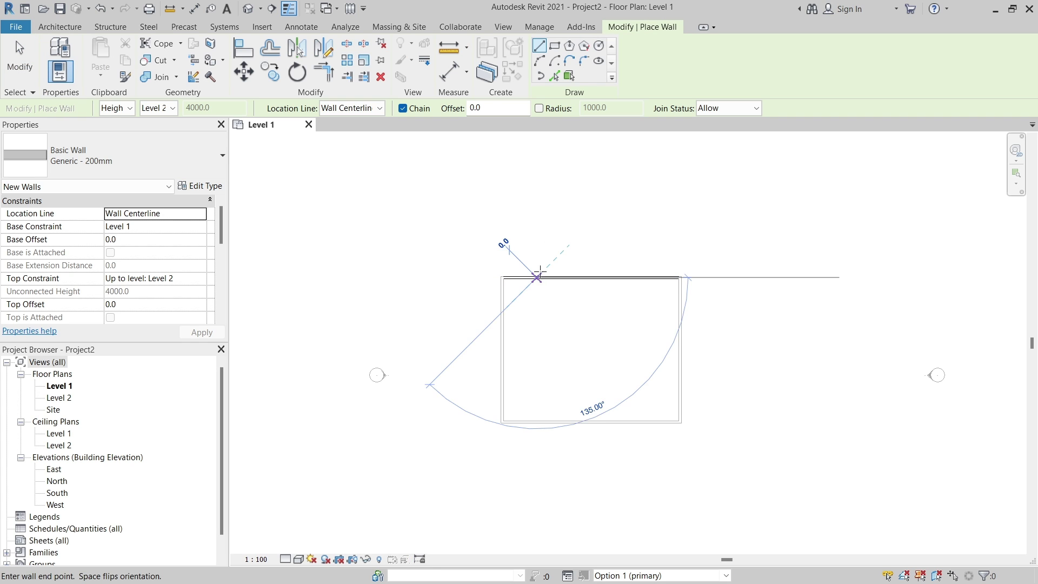
pyautogui.click(536, 244)
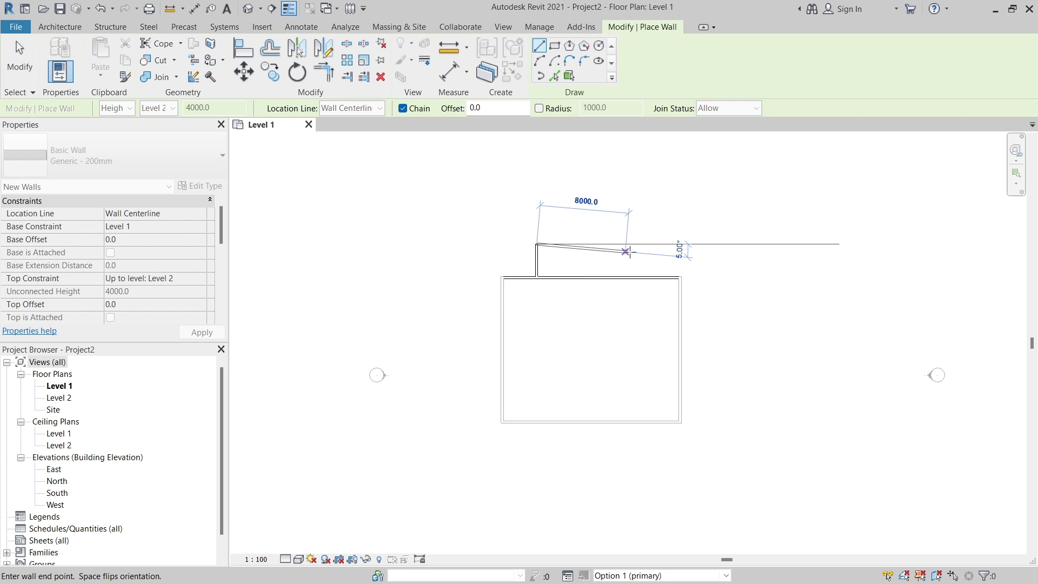
pyautogui.click(636, 244)
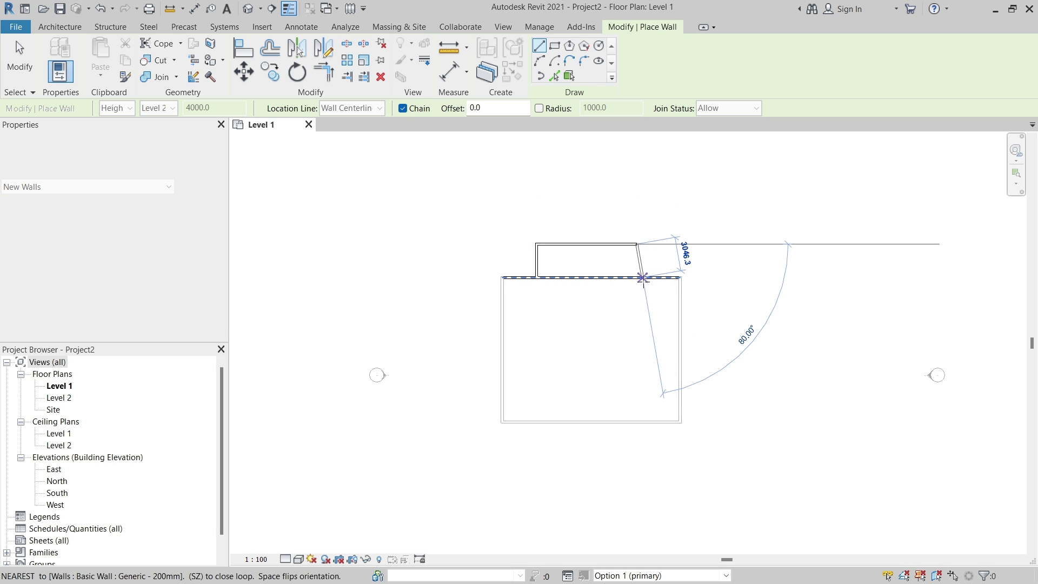
pyautogui.scroll(1, 636, 277)
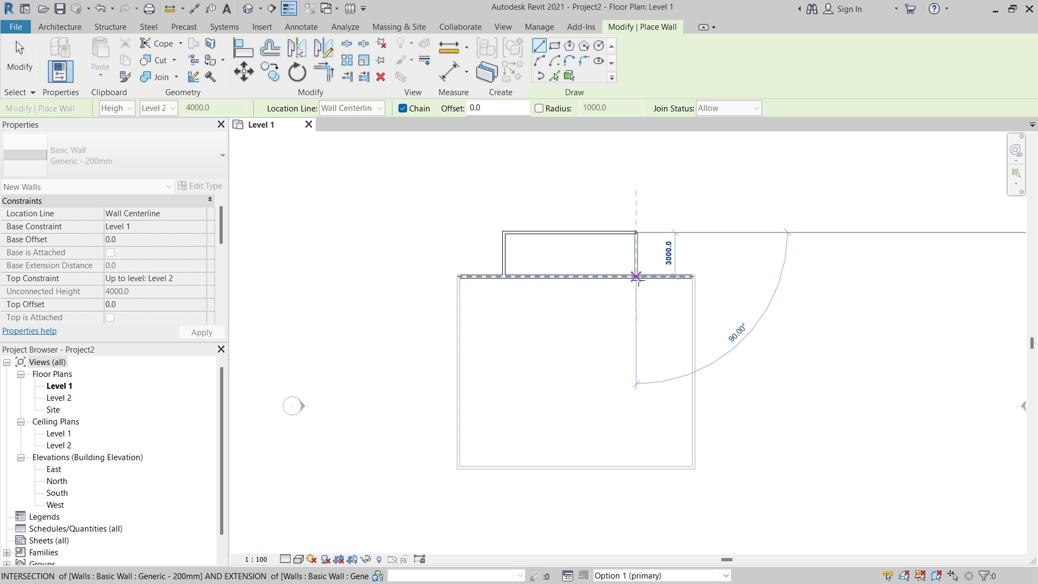
pyautogui.click(636, 277)
pyautogui.press('Escape')
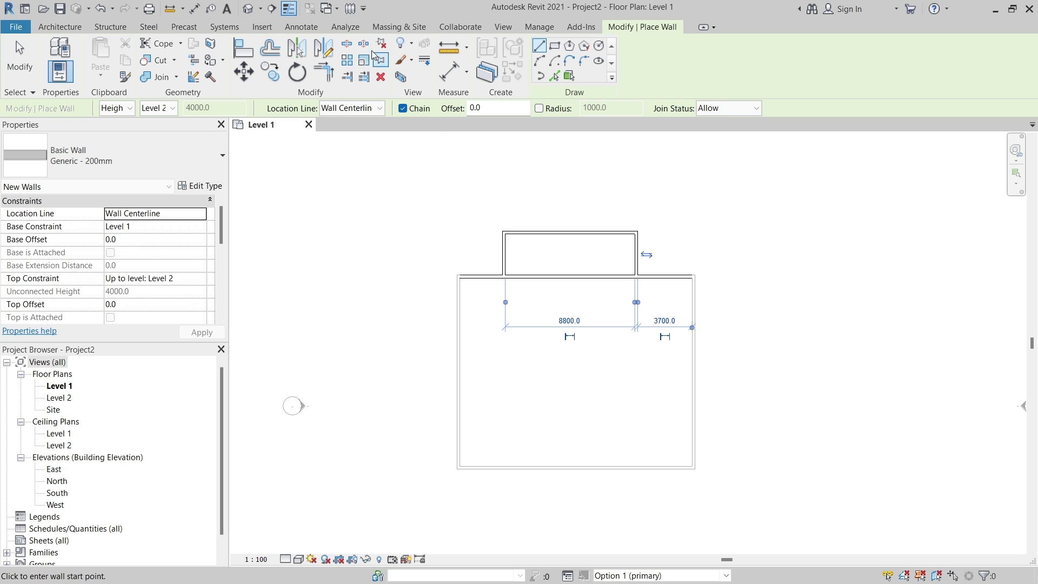
# - Split the room's top wall and trim both sides to the entry's side walls
pyautogui.press('s')
pyautogui.press('l')
pyautogui.click(566, 276)
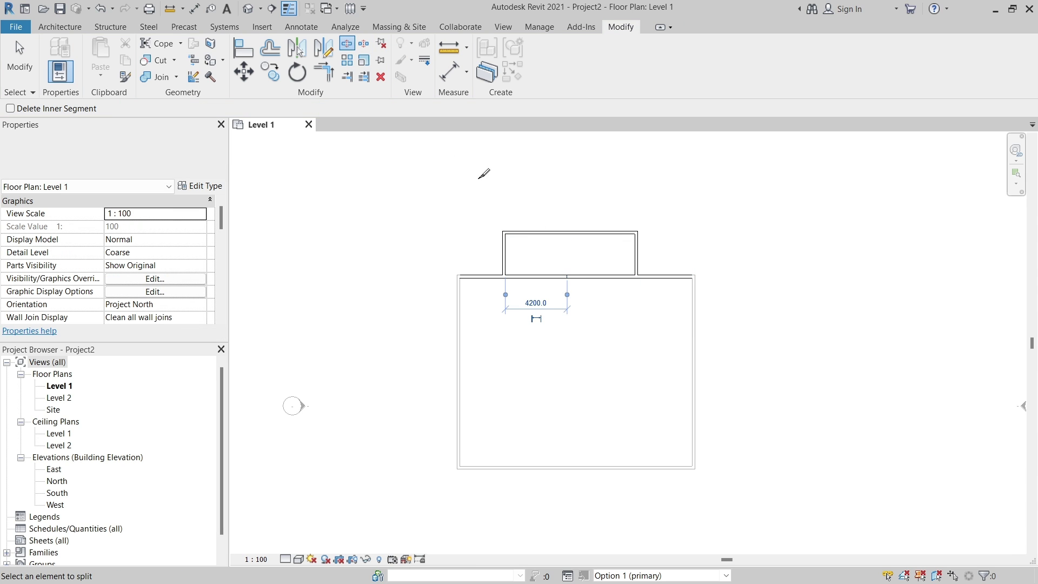
pyautogui.press('t')
pyautogui.press('r')
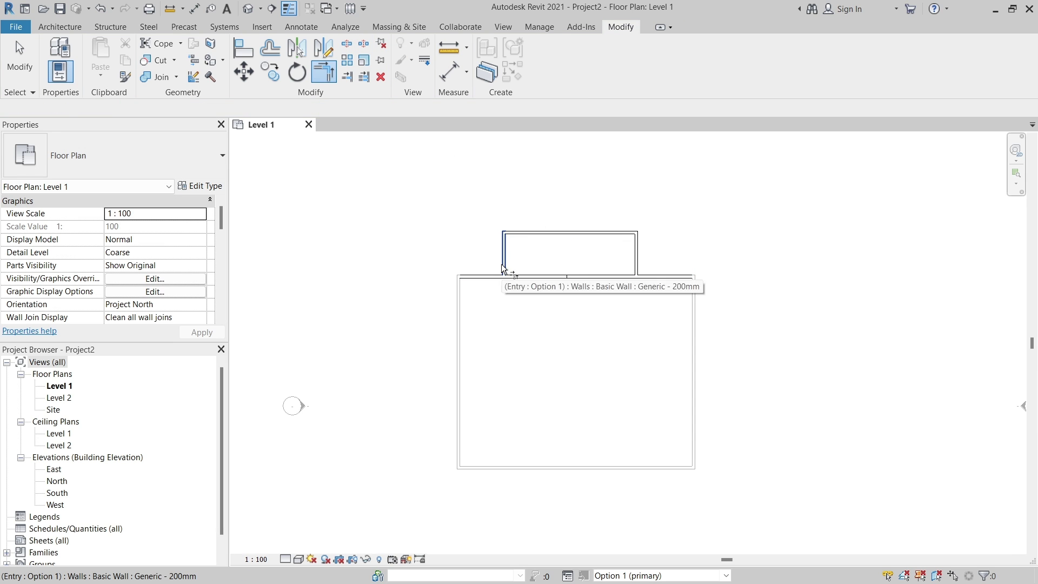
pyautogui.click(502, 265)
pyautogui.click(491, 277)
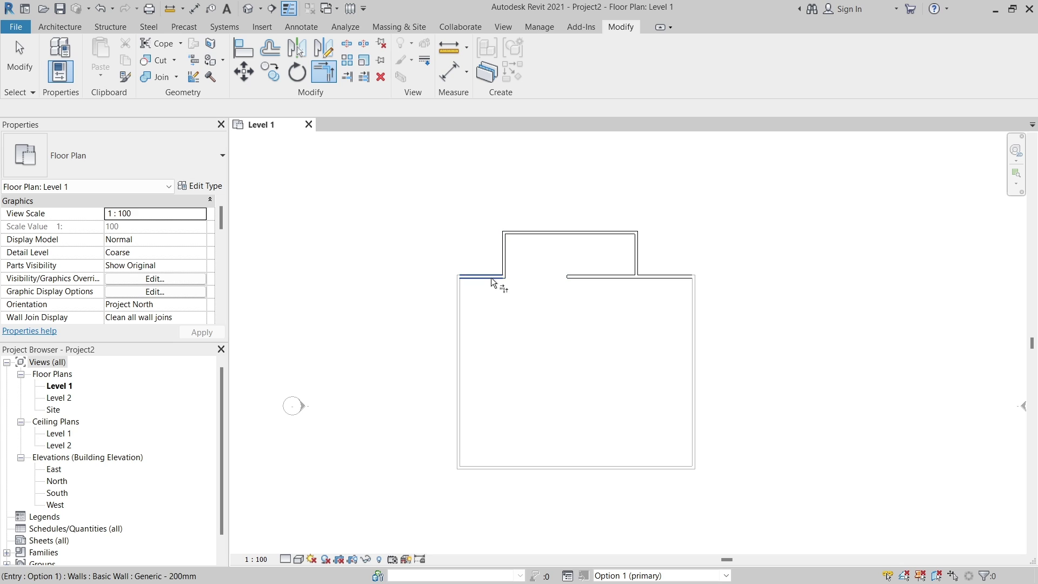
pyautogui.click(657, 275)
pyautogui.click(636, 261)
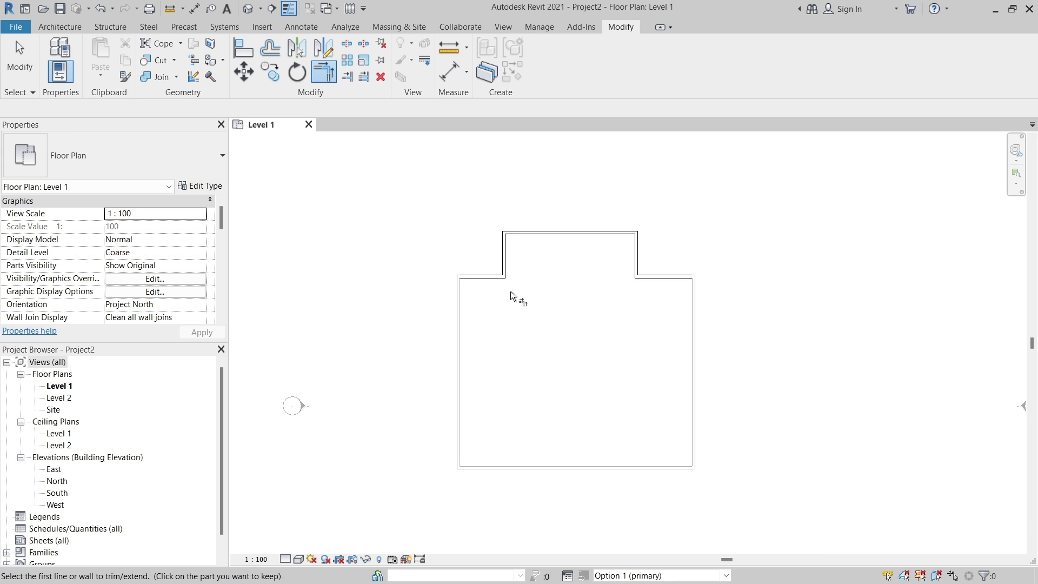
pyautogui.click(20, 59)
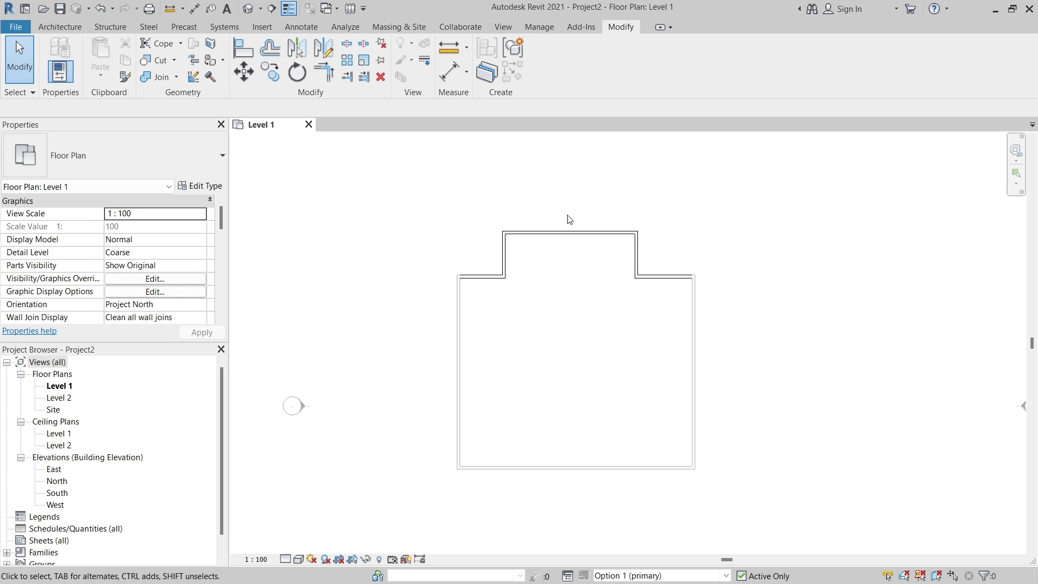
# - Make Option 2 the editing option and draw a start-end-radius arc wall across the top wall
pyautogui.click(539, 26)
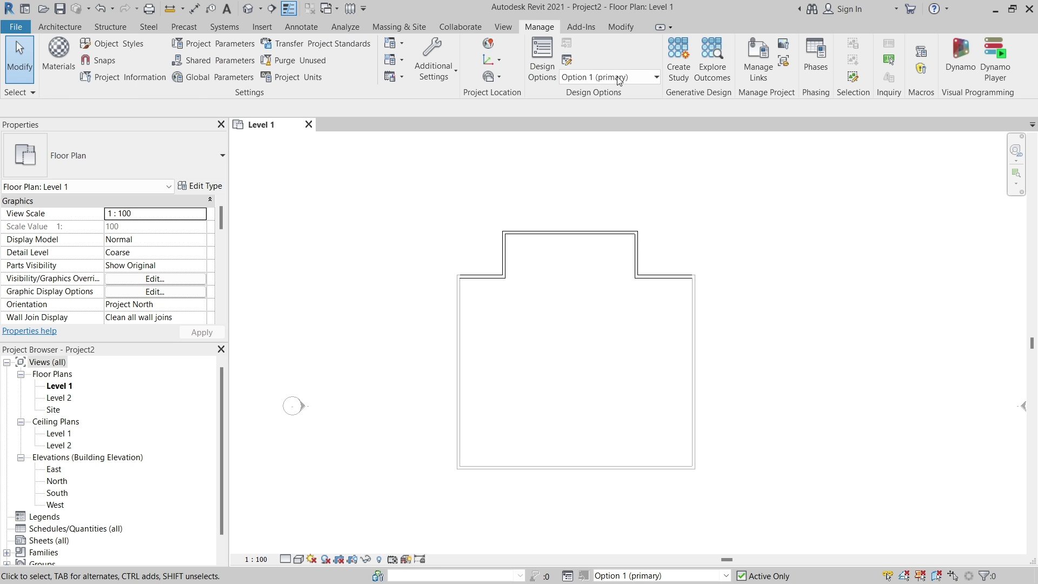
pyautogui.click(656, 77)
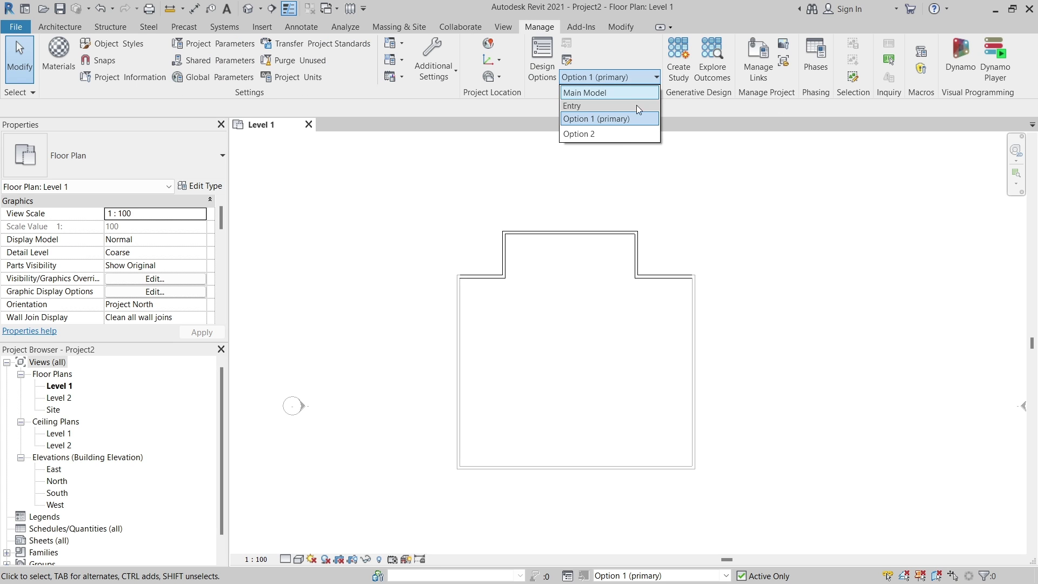
pyautogui.click(593, 135)
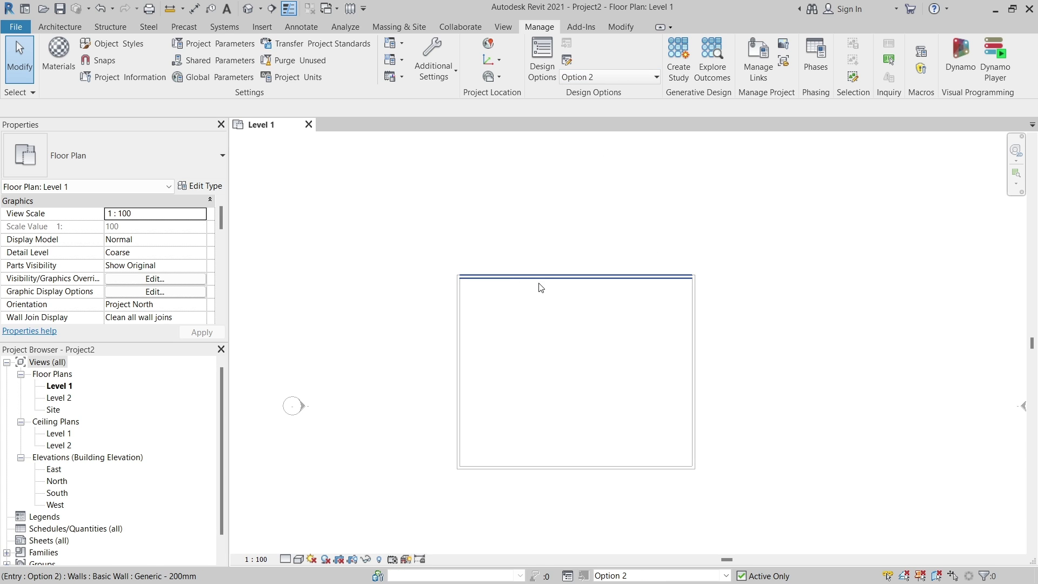
pyautogui.click(50, 28)
pyautogui.click(54, 54)
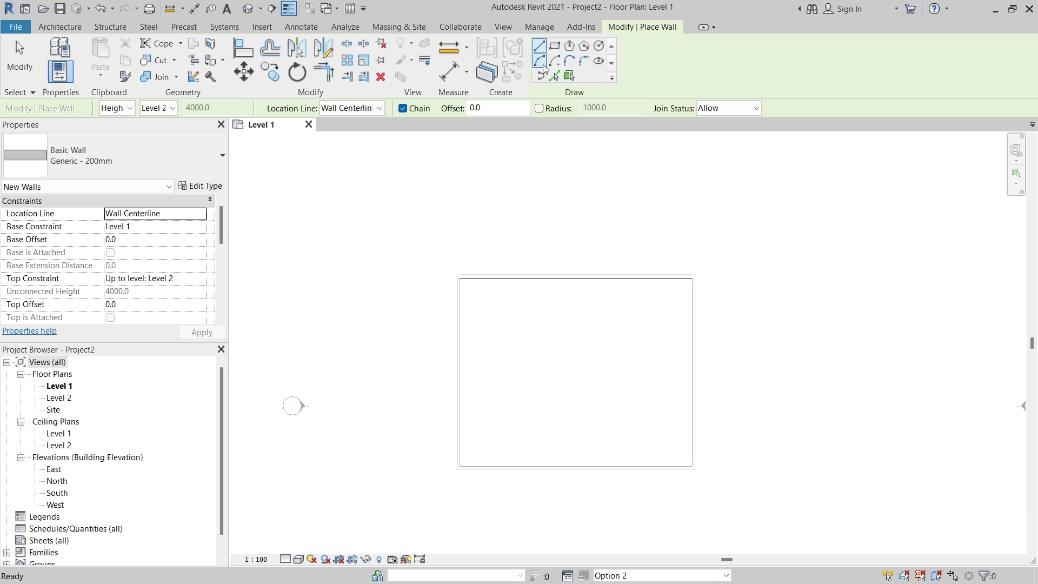
pyautogui.click(541, 64)
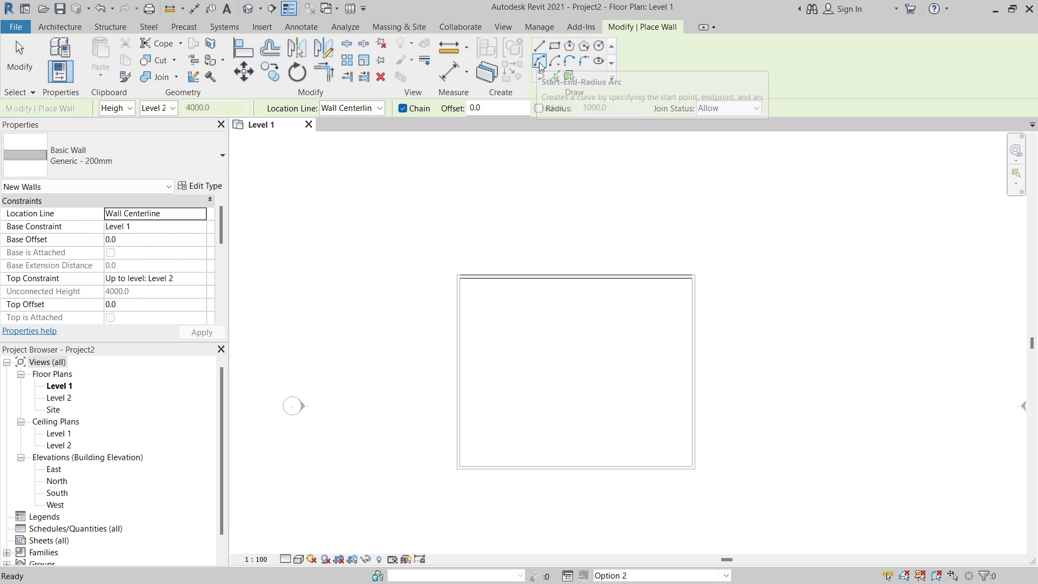
pyautogui.click(499, 276)
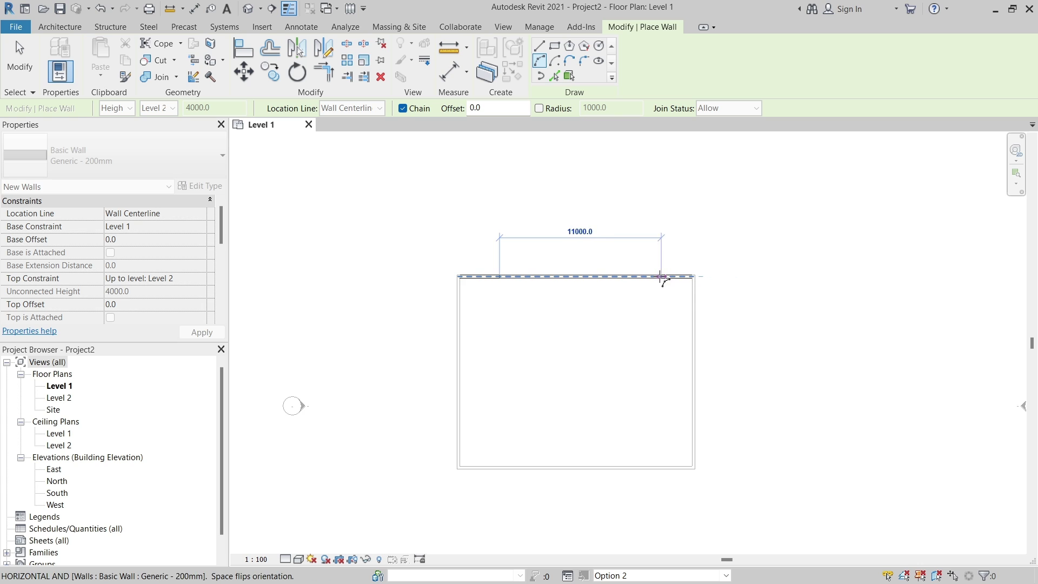
pyautogui.click(653, 277)
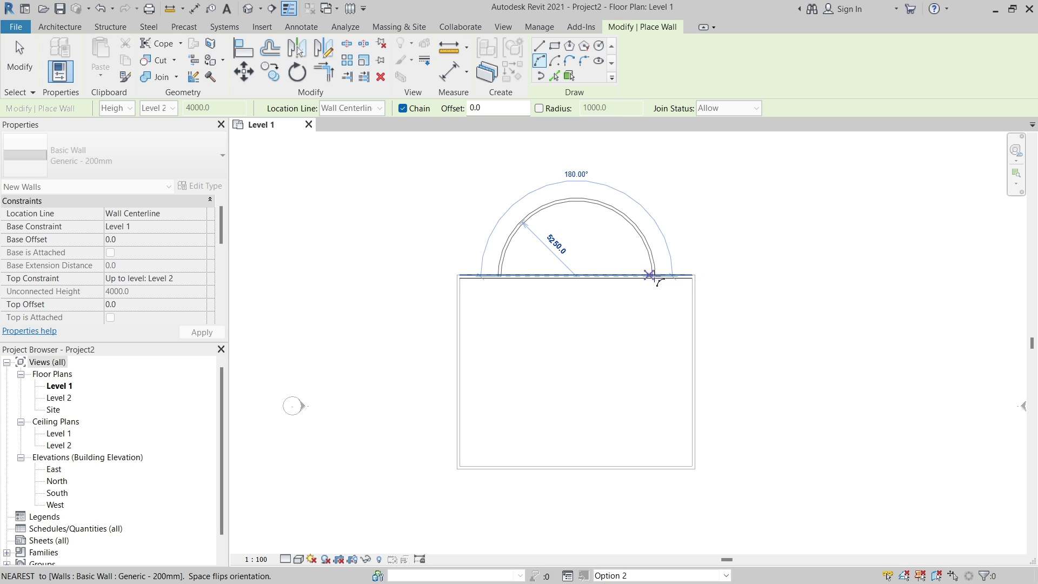
pyautogui.click(616, 225)
# - Split the top wall beneath the arch and trim both sides to the arc wall
pyautogui.press('s')
pyautogui.press('l')
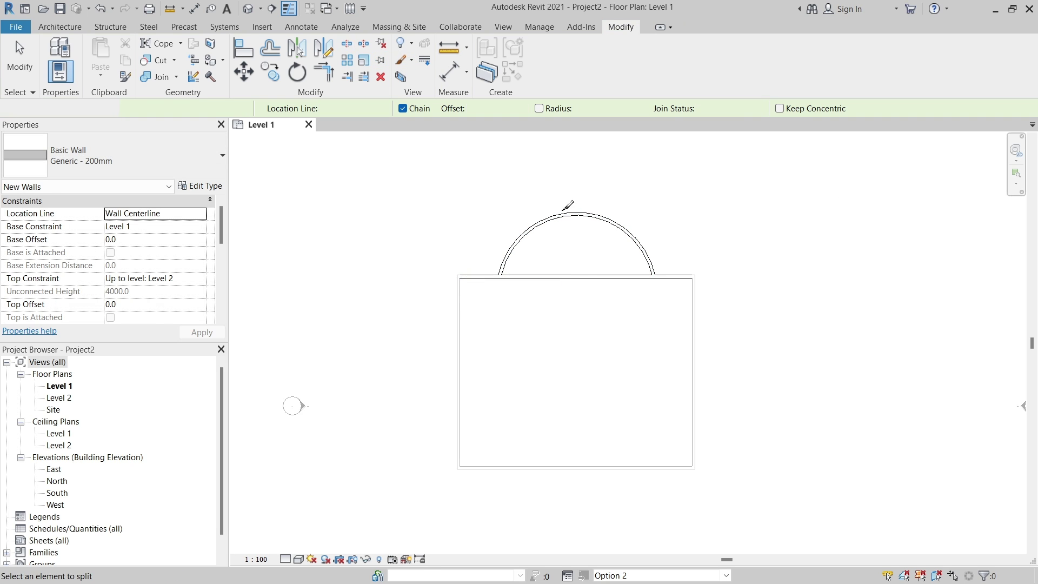
pyautogui.click(581, 276)
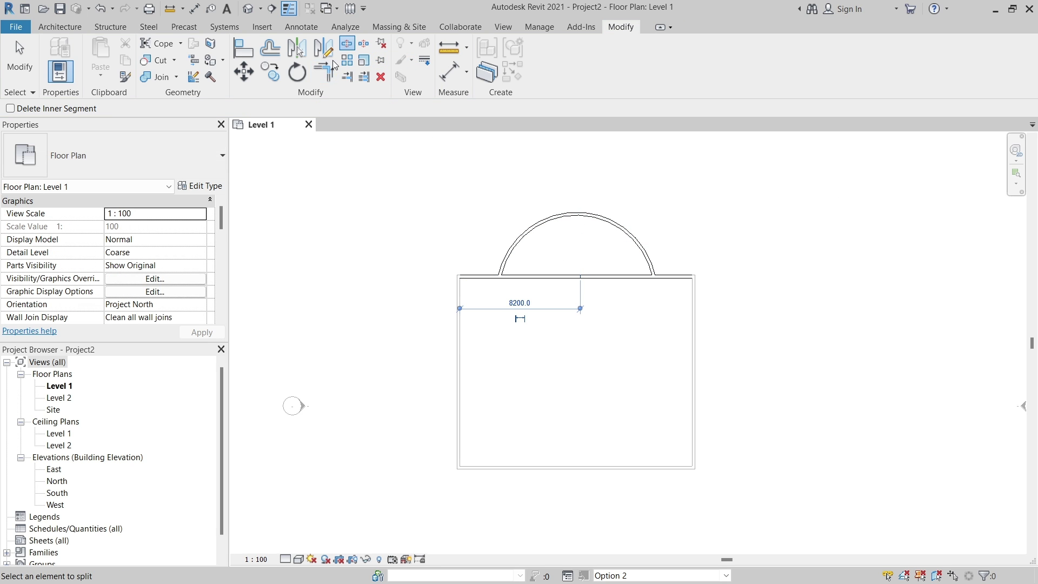
pyautogui.press('t')
pyautogui.press('r')
pyautogui.click(501, 264)
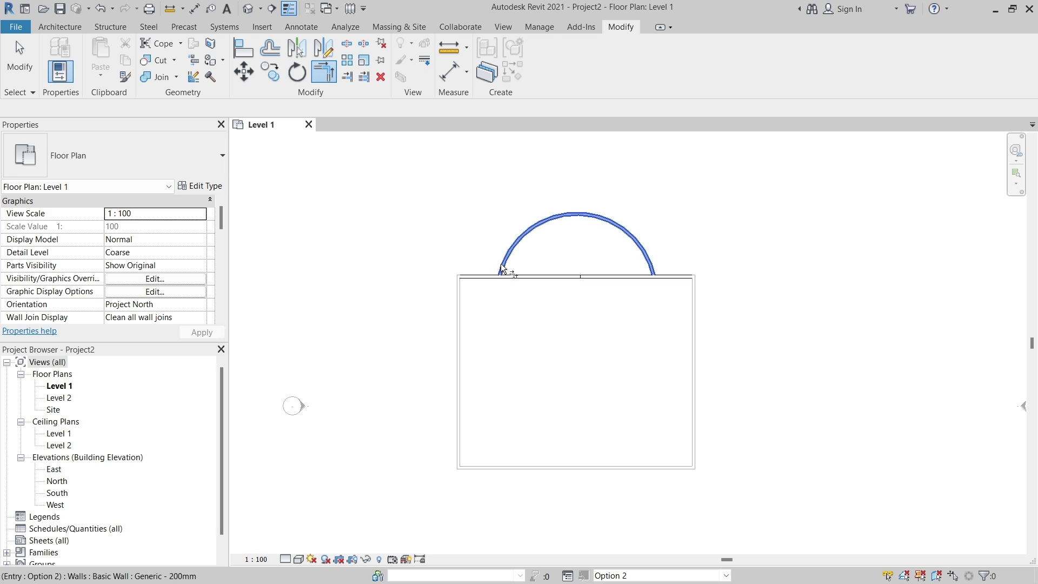
pyautogui.click(491, 277)
pyautogui.click(645, 258)
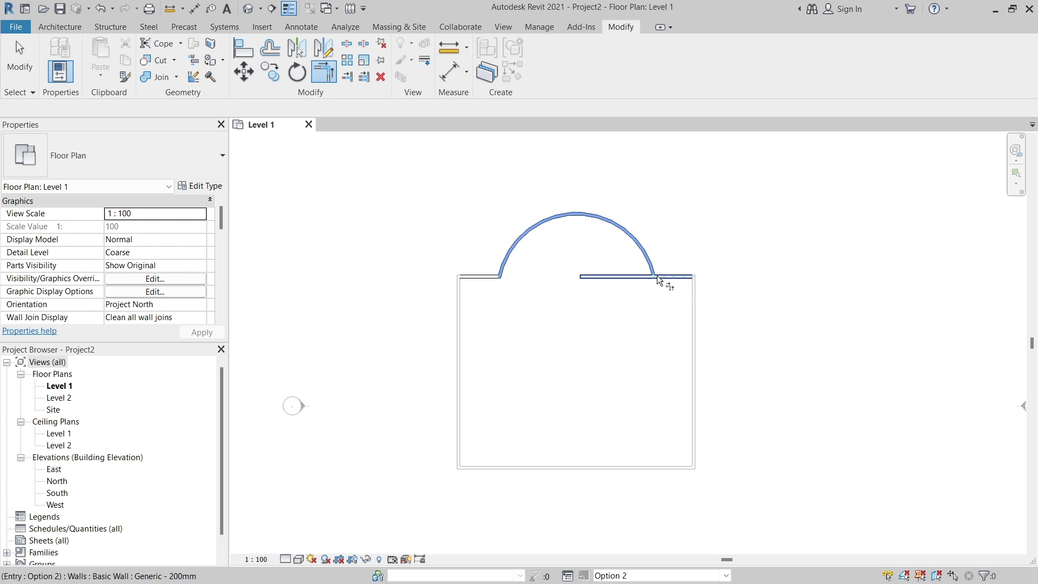
pyautogui.click(656, 275)
pyautogui.click(20, 60)
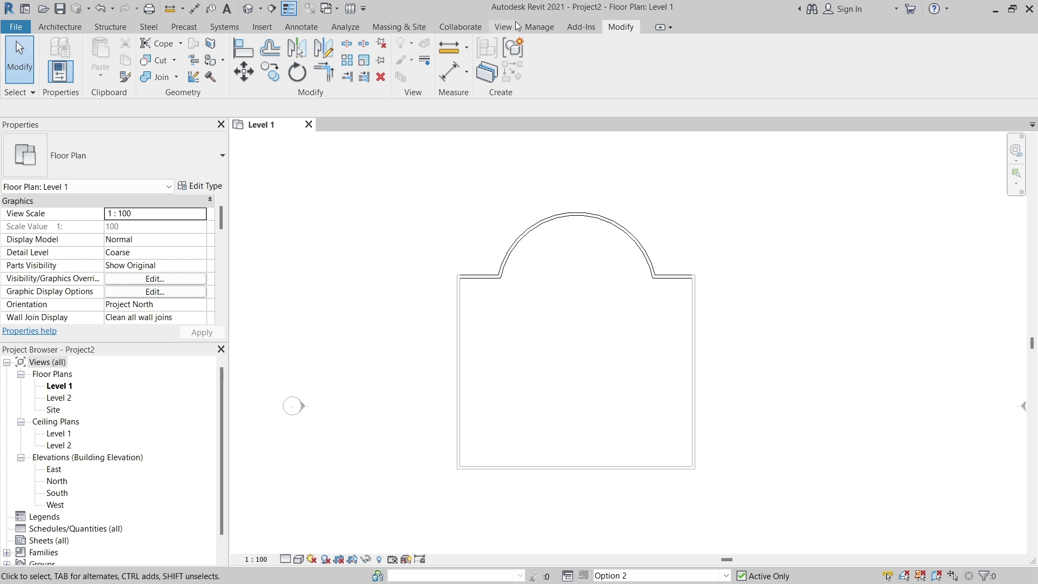
# - Toggle the editing option between Option 1 (primary) and Option 2, ending on Option 1 (primary)
pyautogui.click(535, 27)
pyautogui.click(656, 77)
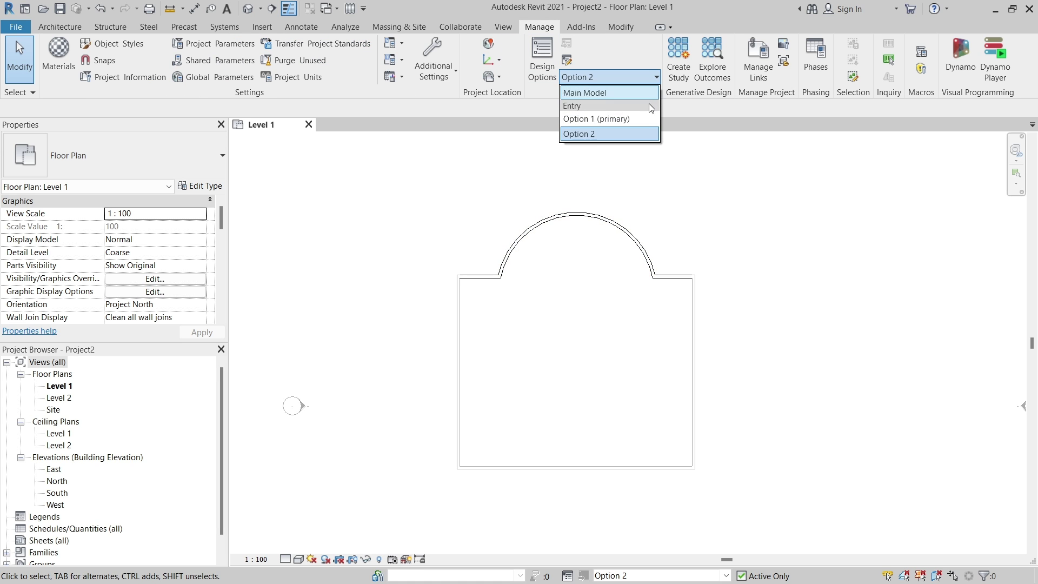
pyautogui.click(647, 120)
pyautogui.click(640, 80)
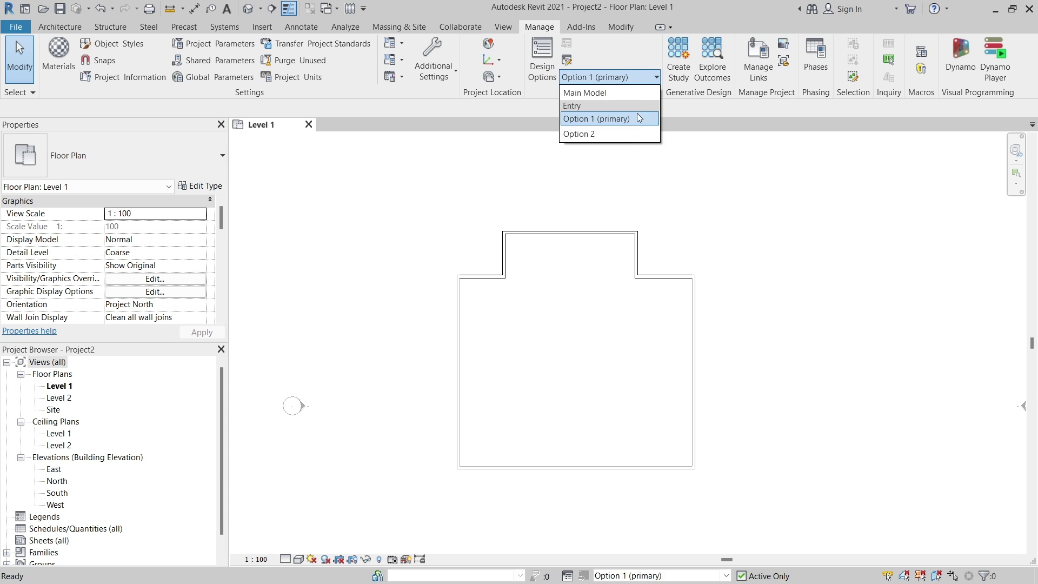
pyautogui.click(633, 133)
pyautogui.click(637, 80)
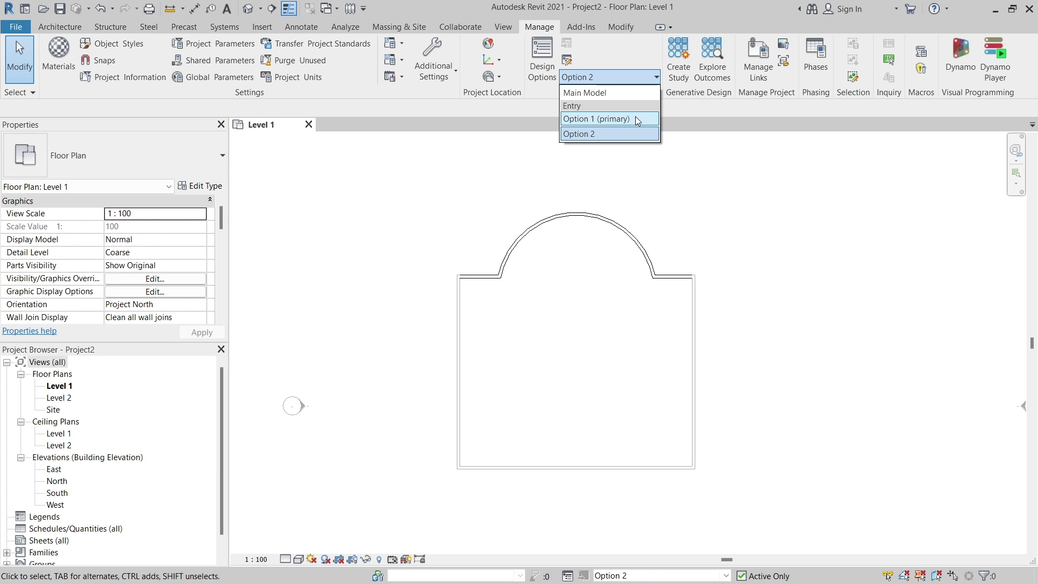
pyautogui.click(635, 117)
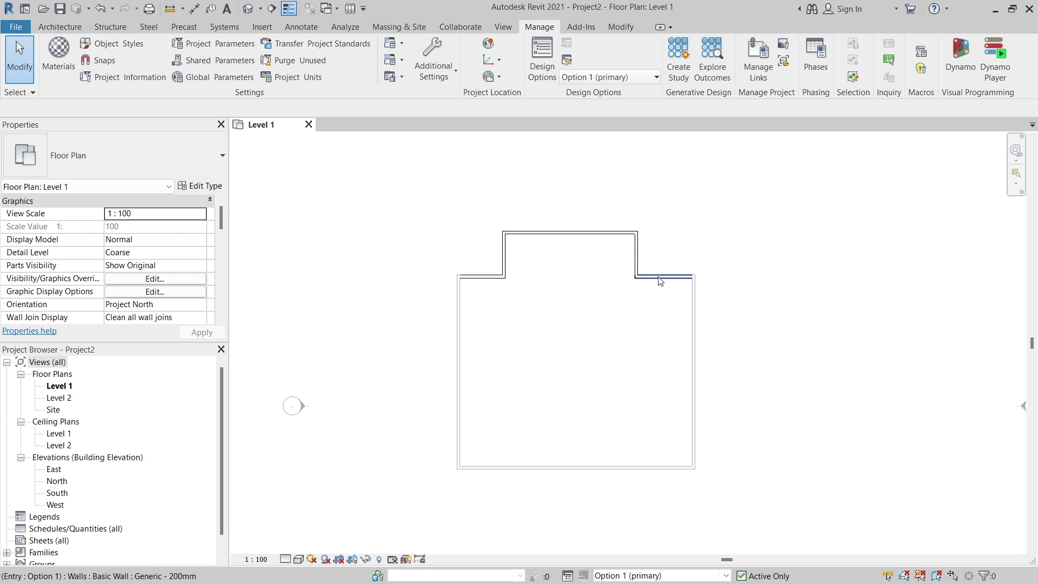
# - Duplicate the Level 1 floor plan and rename the copy 'Level 1 option 1'
pyautogui.rightClick(59, 386)
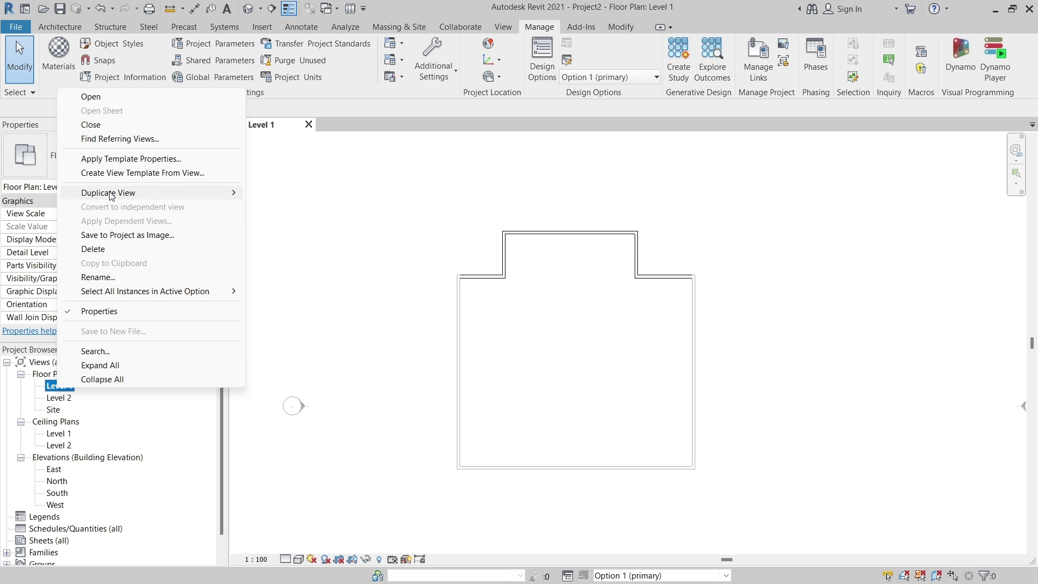
pyautogui.moveTo(110, 195)
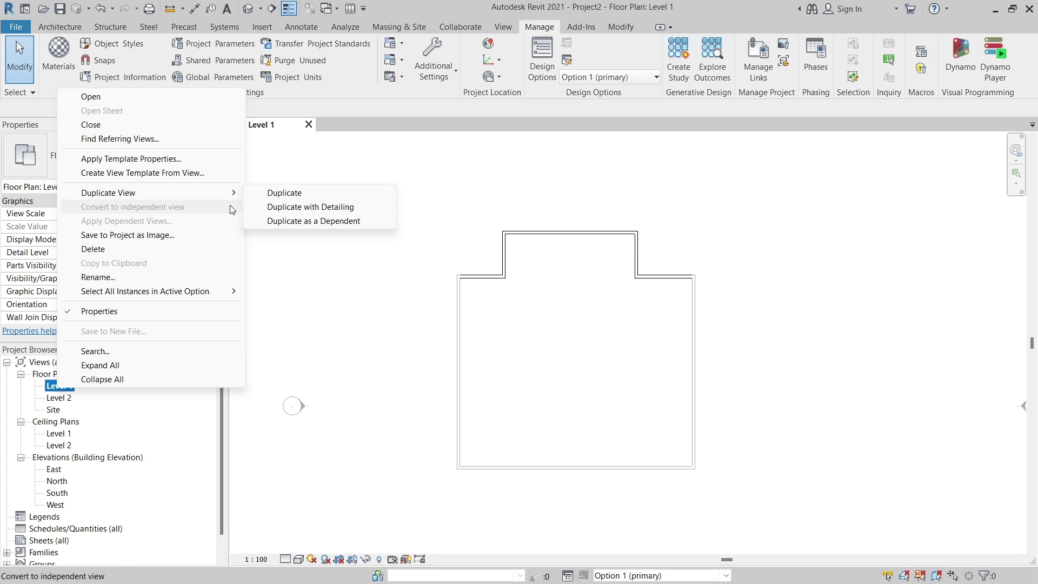
pyautogui.click(281, 201)
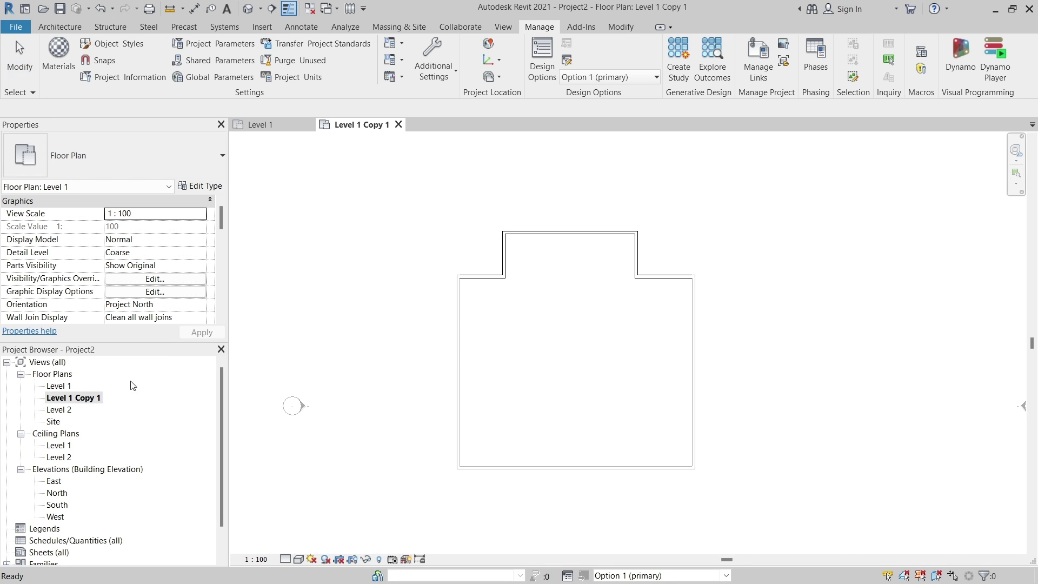
pyautogui.rightClick(83, 399)
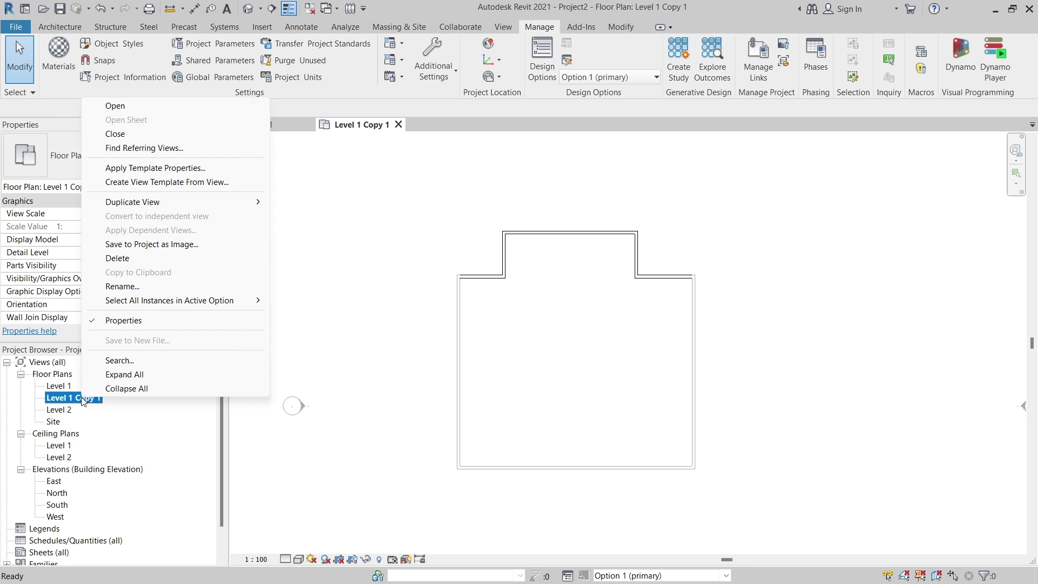
pyautogui.click(130, 286)
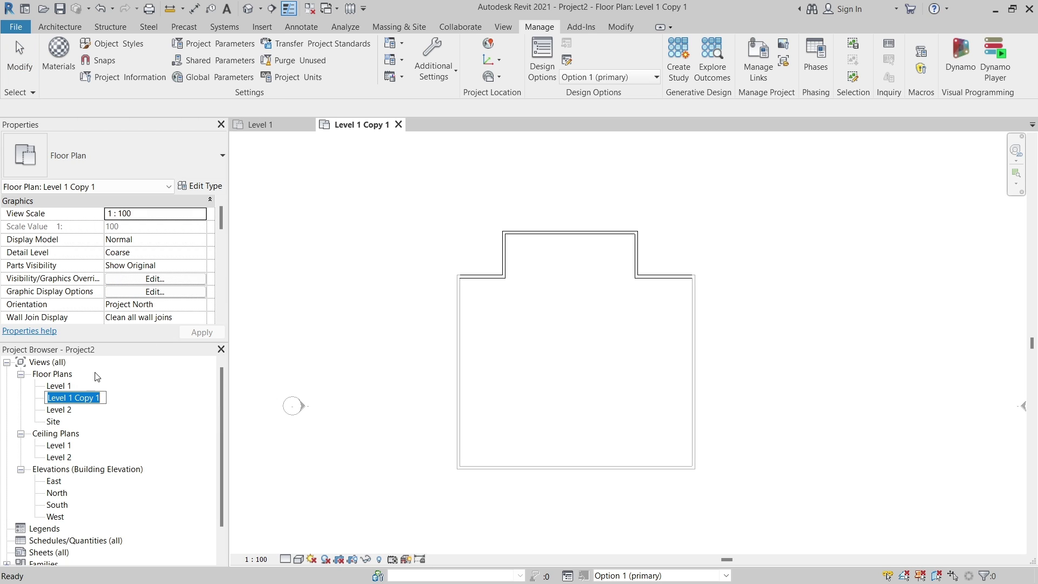
pyautogui.click(104, 398)
pyautogui.press('BackSpace')
pyautogui.press('BackSpace')
pyautogui.press('BackSpace')
pyautogui.press('BackSpace')
pyautogui.press('BackSpace')
pyautogui.write('option 1')
pyautogui.press('Return')
# - Rename the original Level 1 plan to 'Level 1 option 2', including its matching ceiling plan
pyautogui.rightClick(67, 387)
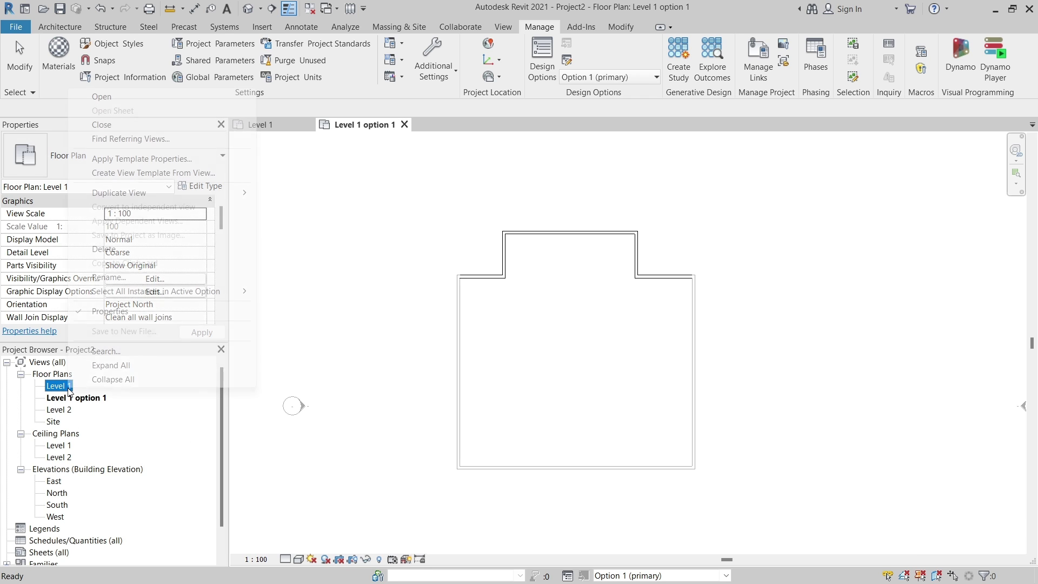
pyautogui.click(111, 277)
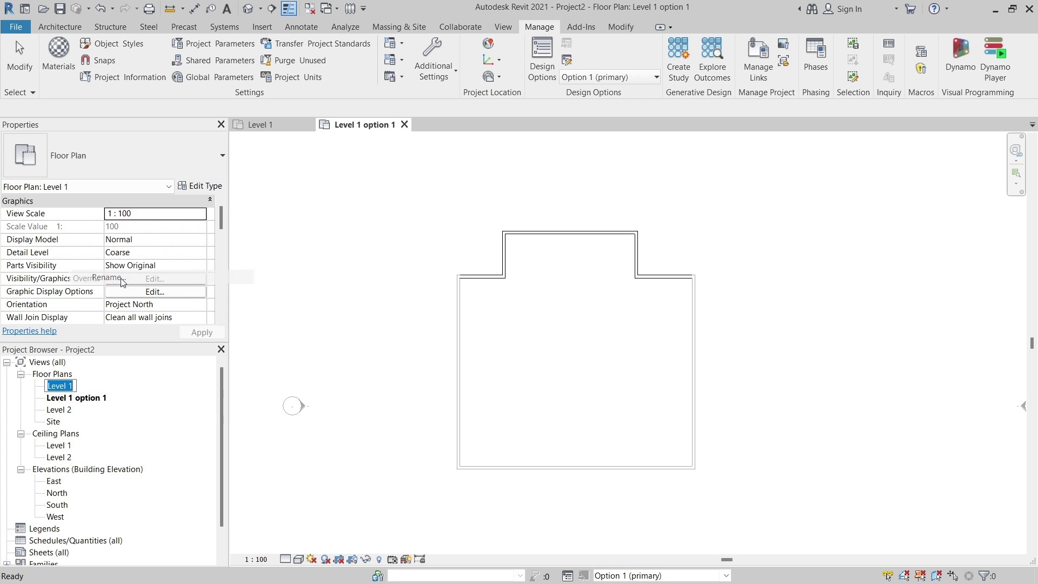
pyautogui.click(74, 387)
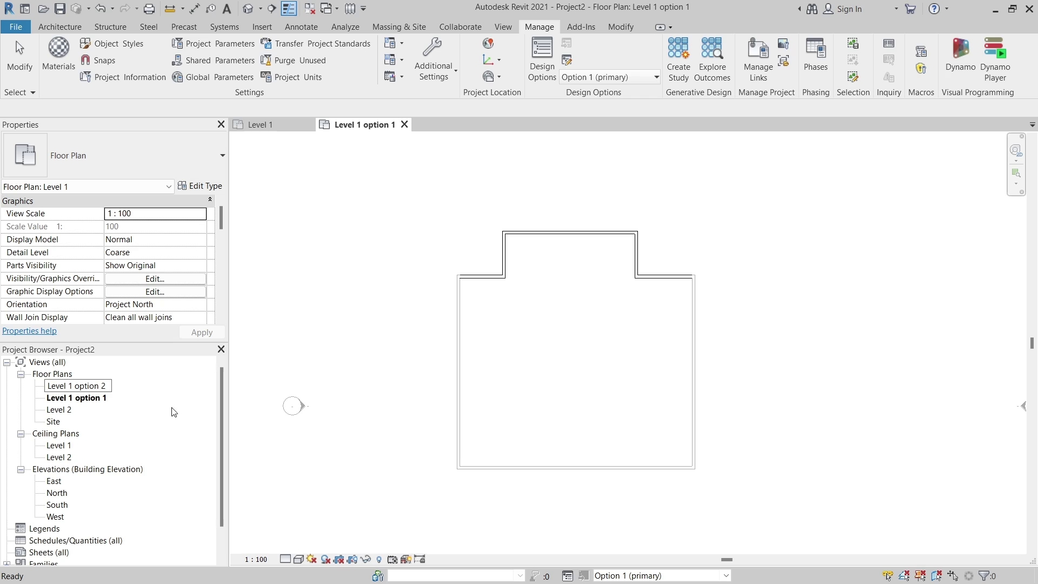
pyautogui.press('Return')
pyautogui.click(567, 306)
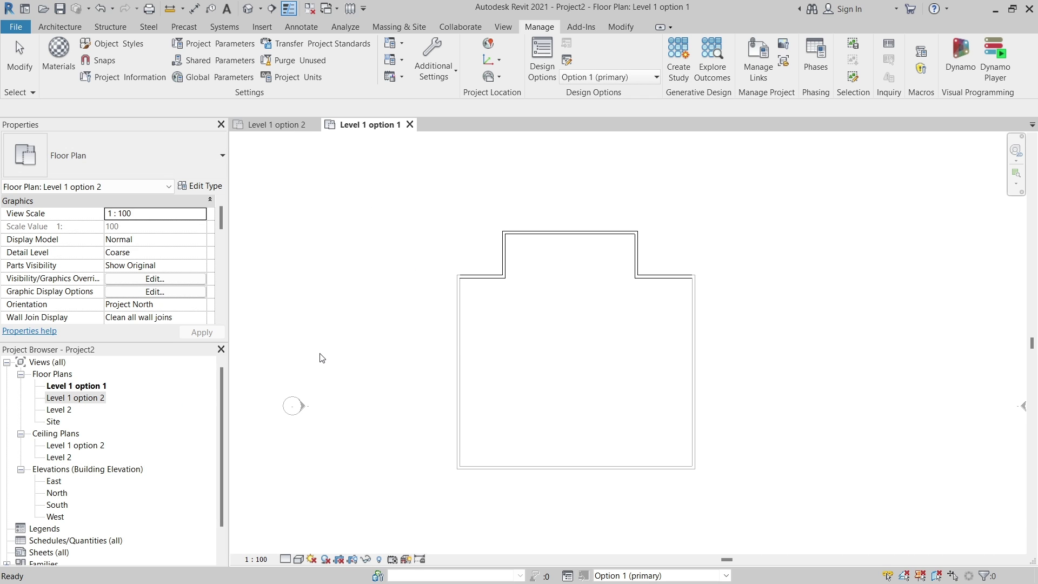
# - Set the Level 1 option 1 plan to always show Entry's Option 1 (primary)
pyautogui.click(100, 385)
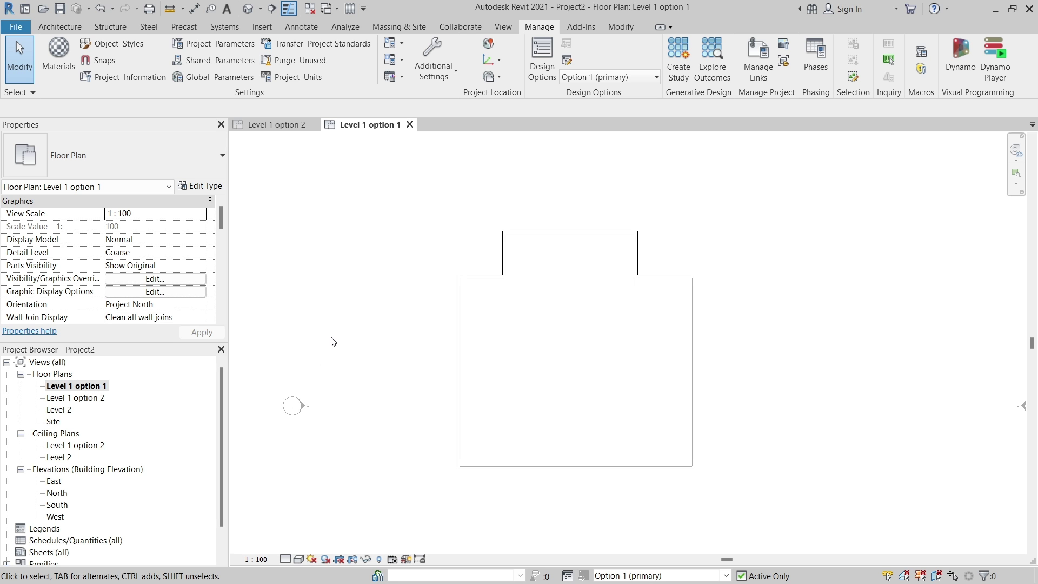
pyautogui.press('v')
pyautogui.press('v')
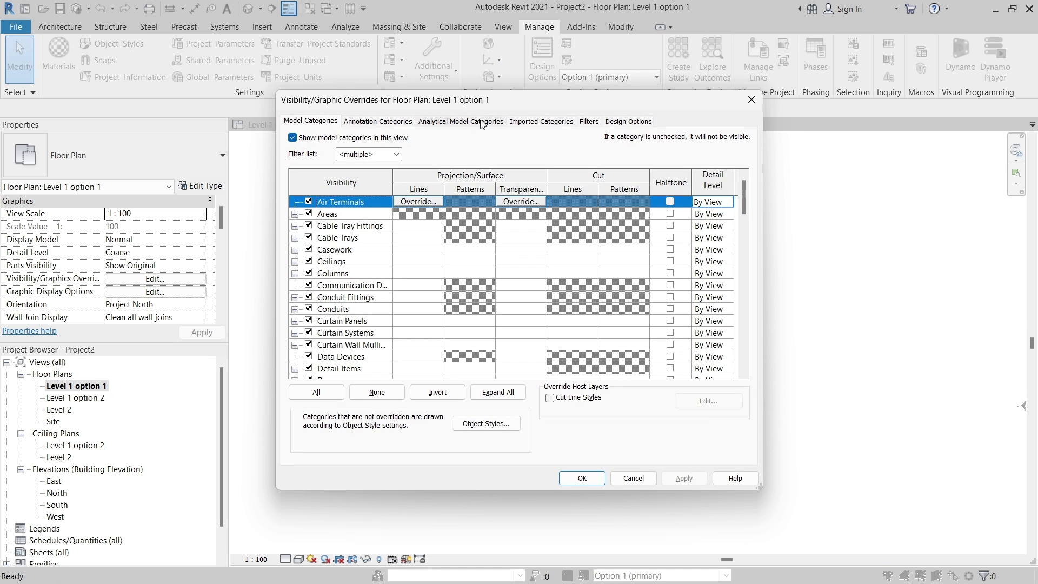
pyautogui.click(630, 122)
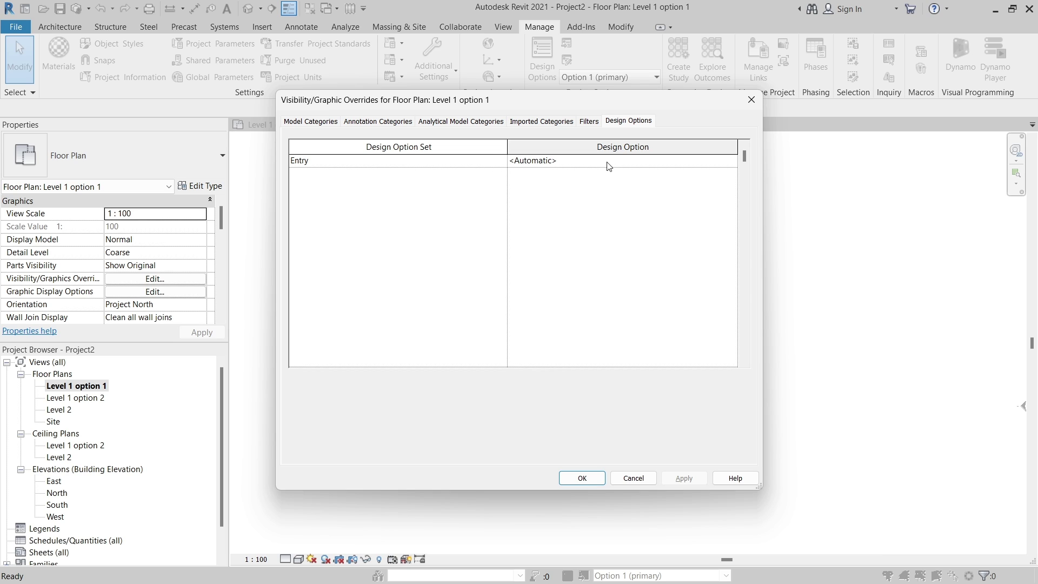
pyautogui.click(648, 159)
pyautogui.click(730, 160)
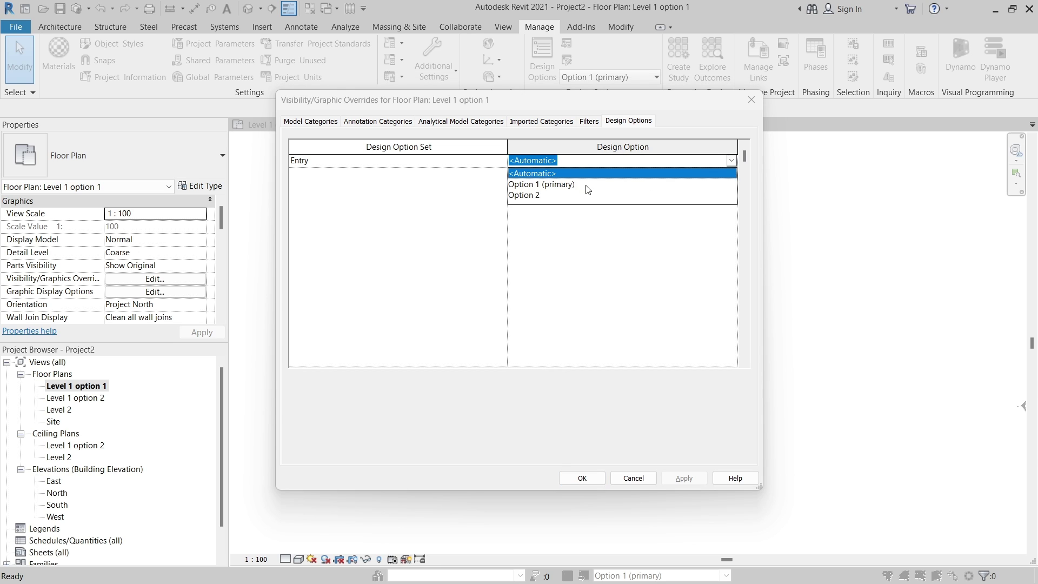
pyautogui.click(563, 185)
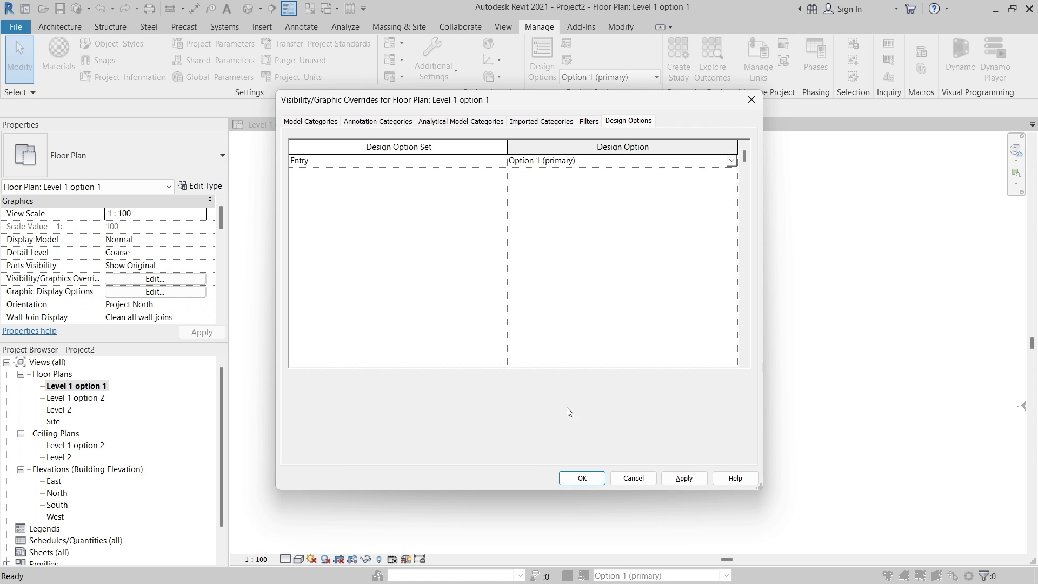
pyautogui.click(682, 477)
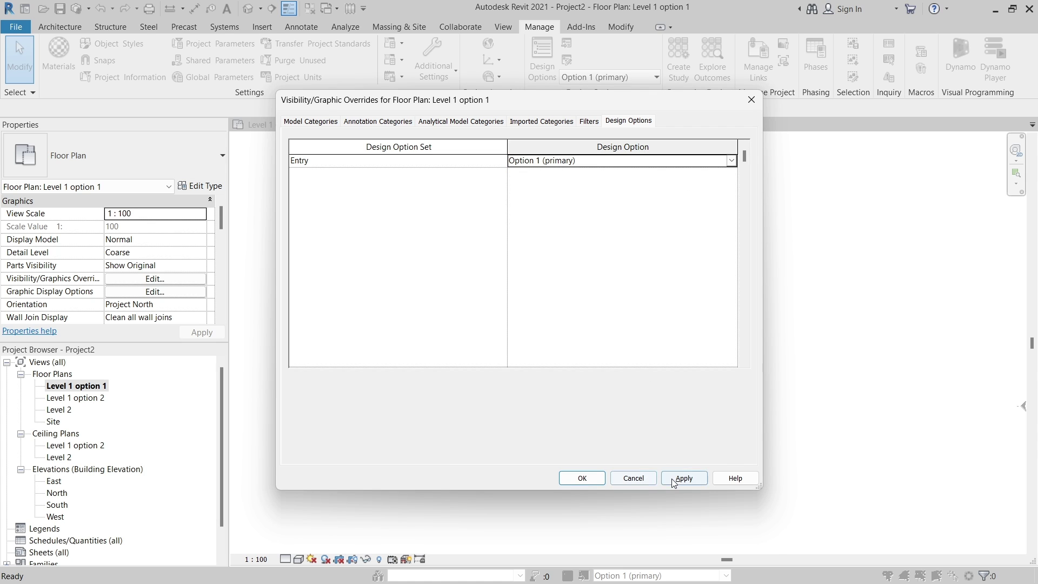
pyautogui.click(582, 478)
# - Set the Level 1 option 2 plan to show Entry's Option 2, then reopen Level 1 option 1
pyautogui.doubleClick(72, 403)
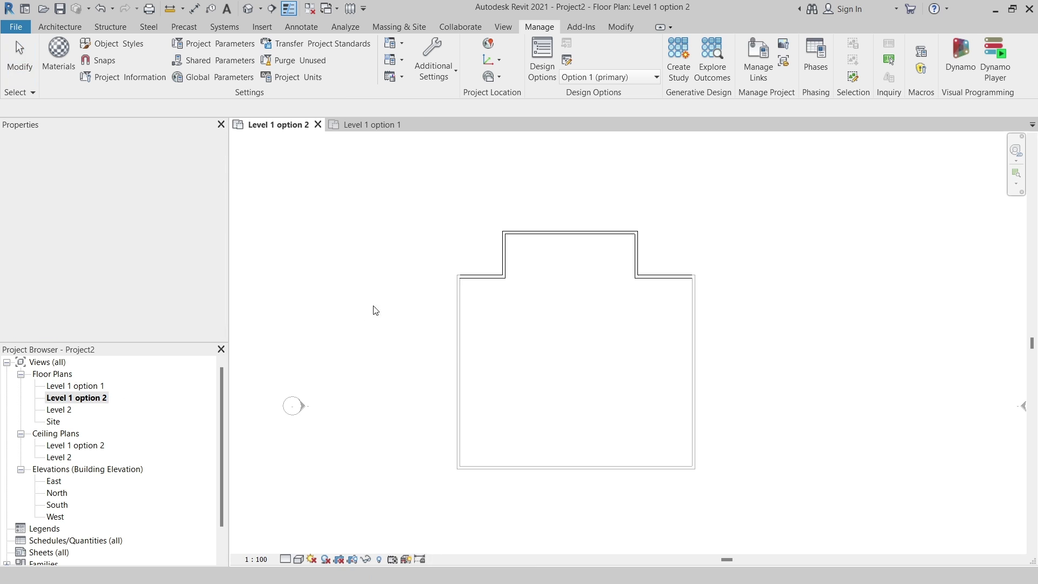
pyautogui.press('v')
pyautogui.press('g')
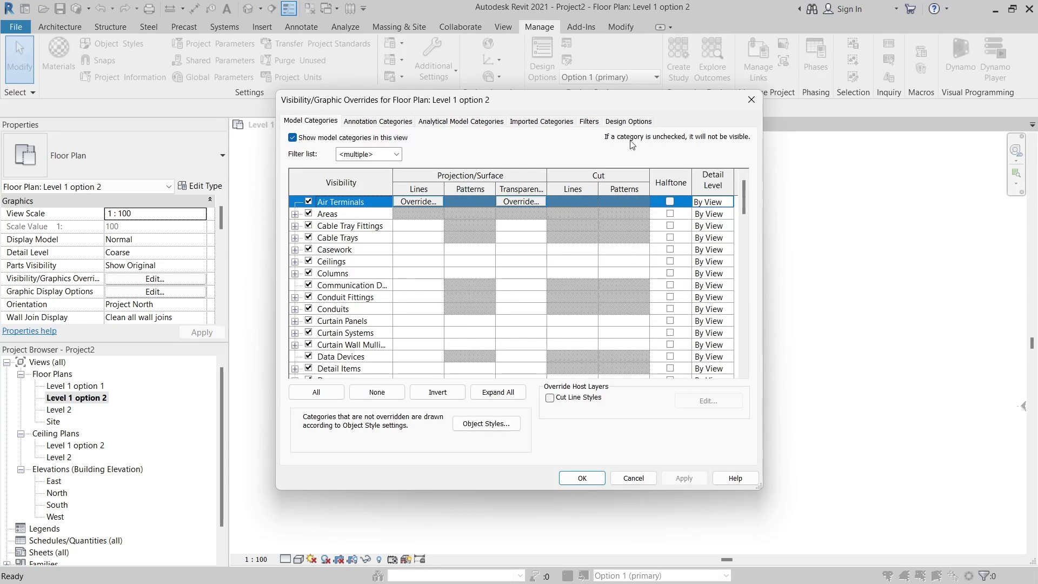
pyautogui.click(628, 121)
pyautogui.click(694, 161)
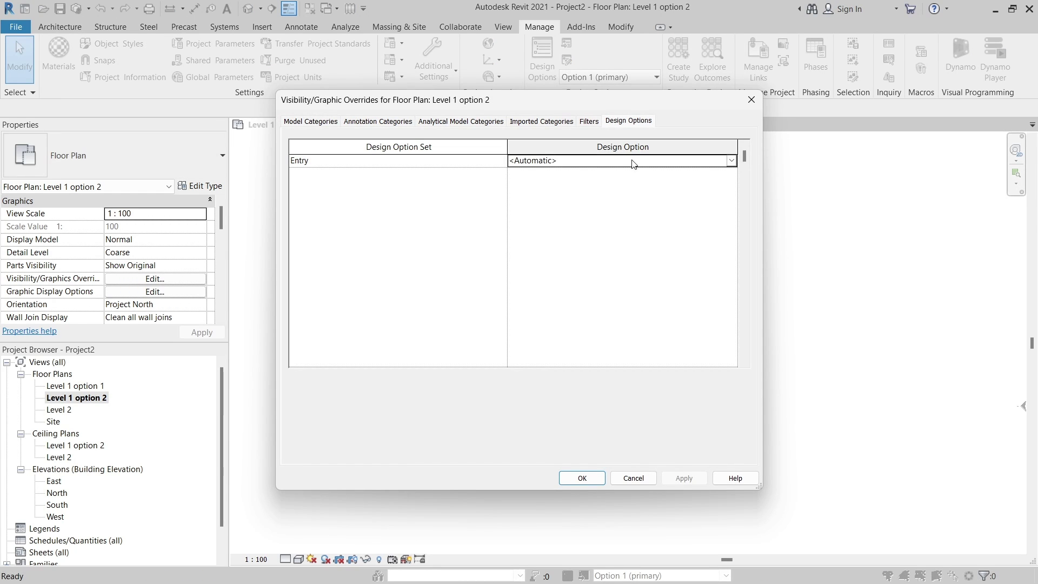
pyautogui.click(731, 160)
pyautogui.click(524, 195)
pyautogui.click(582, 477)
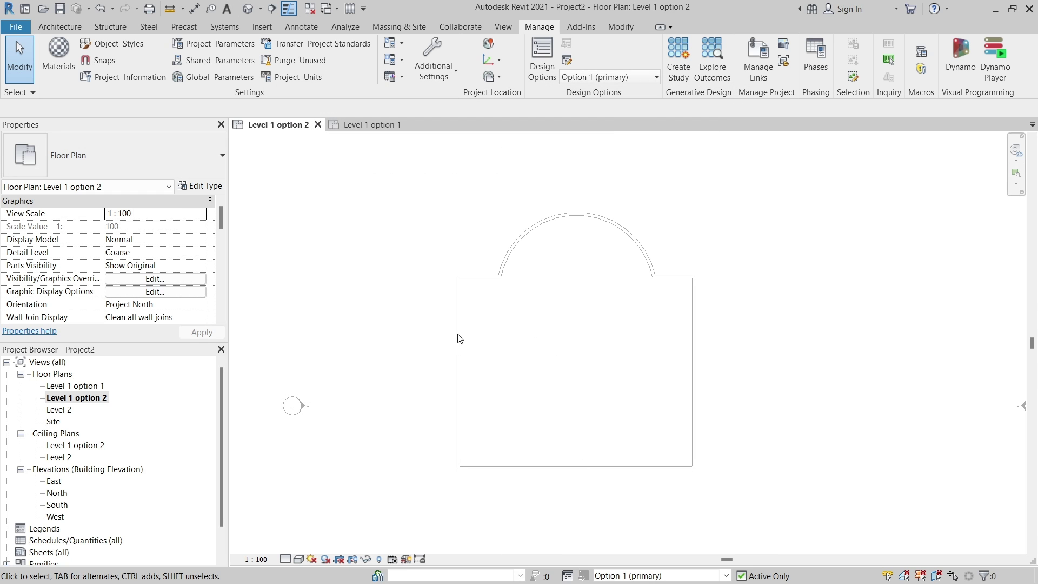
pyautogui.click(74, 387)
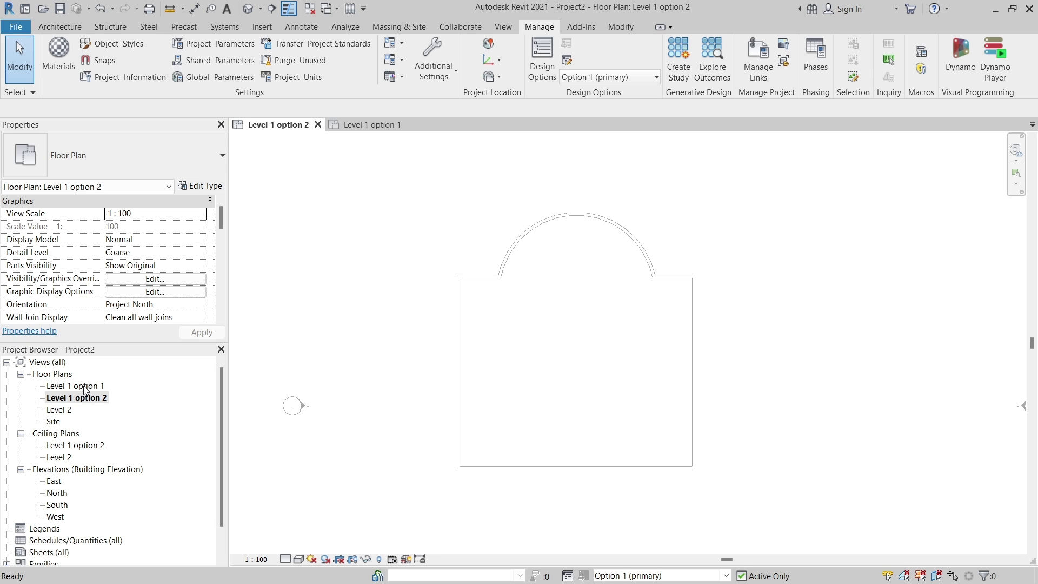
pyautogui.doubleClick(85, 387)
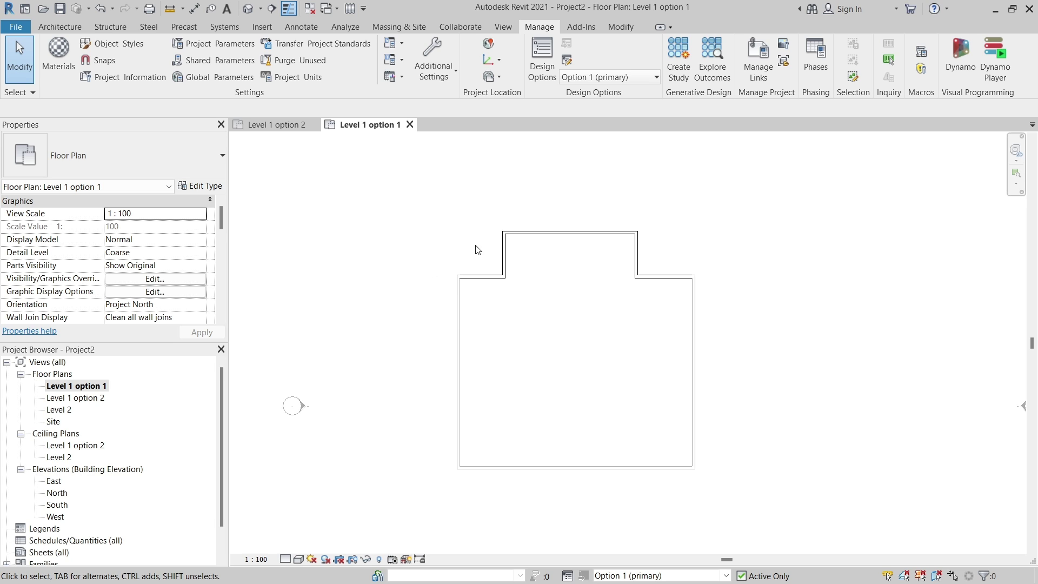
# - Switch the editing design option between Option 2 and Option 1, ending on Option 2
pyautogui.moveTo(223, 383); pyautogui.dragTo(223, 417)
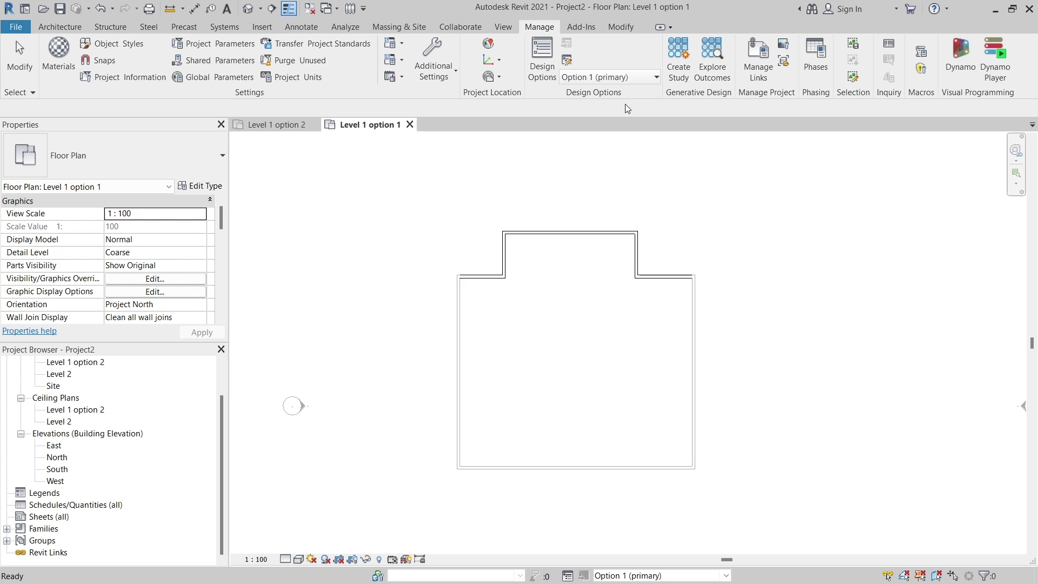
pyautogui.click(645, 84)
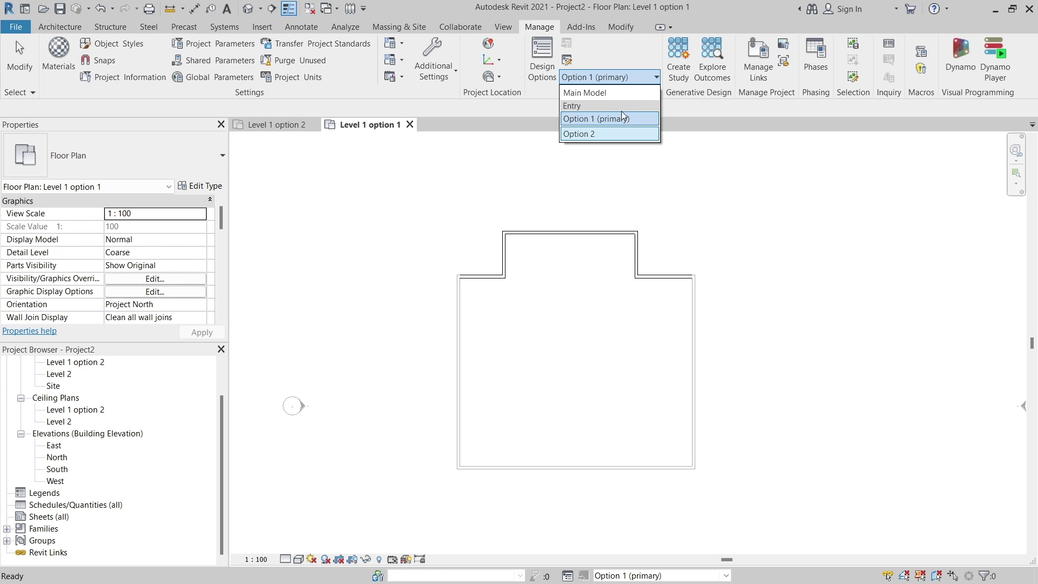
pyautogui.click(601, 135)
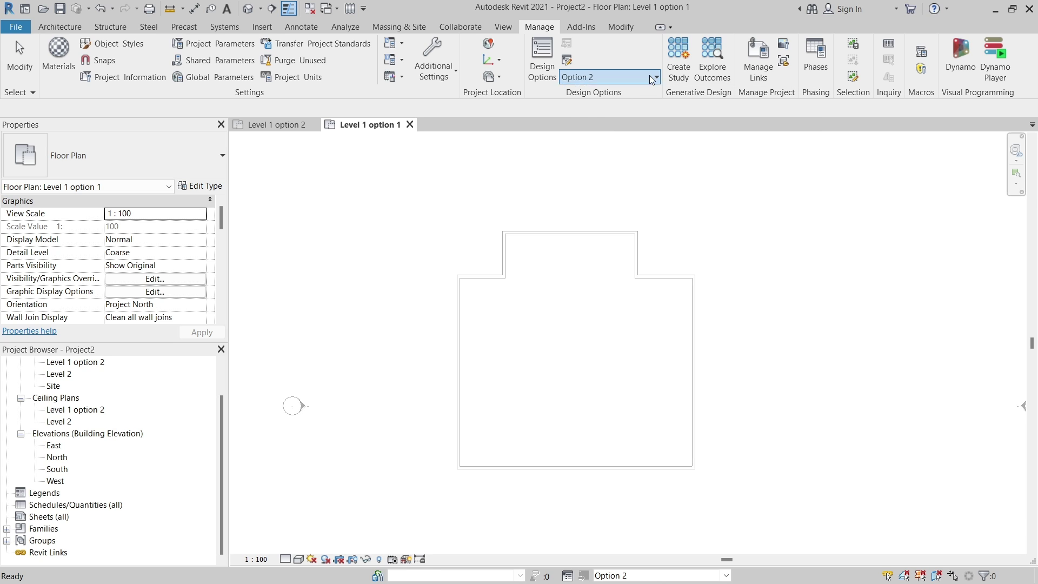
pyautogui.click(608, 77)
pyautogui.click(615, 118)
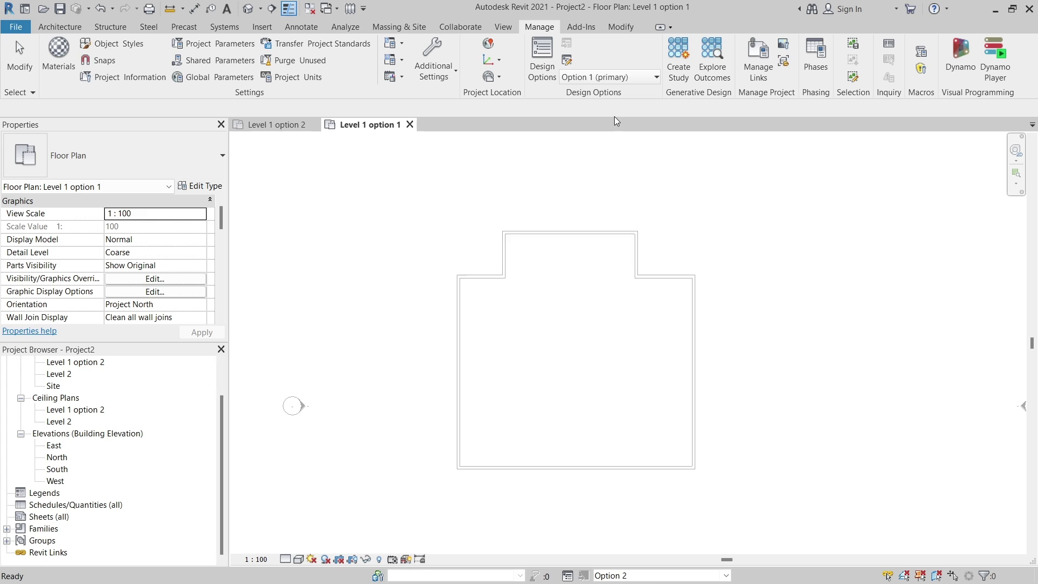
pyautogui.click(630, 78)
pyautogui.click(582, 134)
# - On the Level 1 option 2 plan, return editing to the Main Model and open Design Options
pyautogui.click(276, 124)
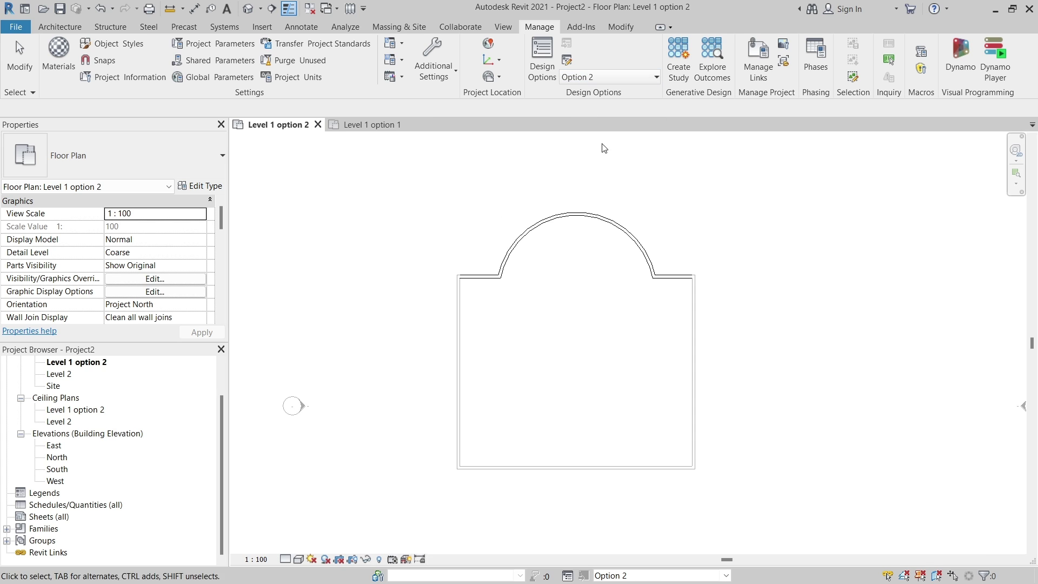
pyautogui.click(639, 79)
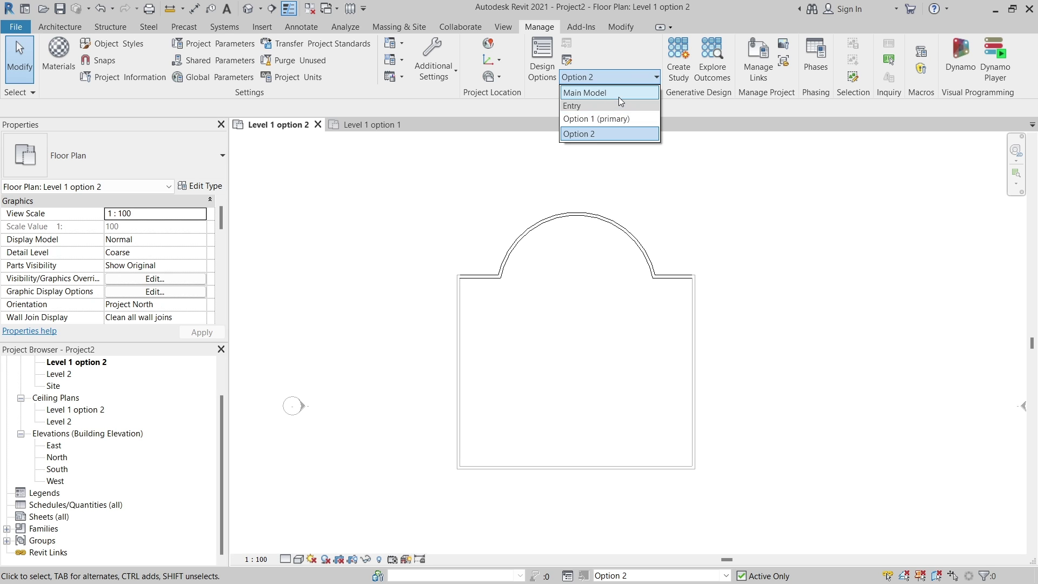
pyautogui.click(619, 96)
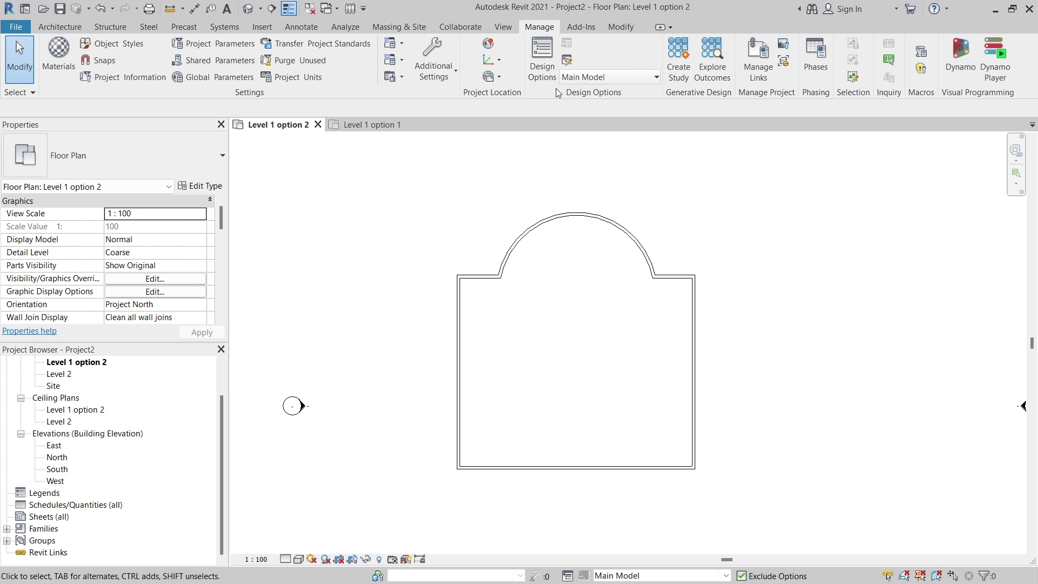
pyautogui.click(549, 69)
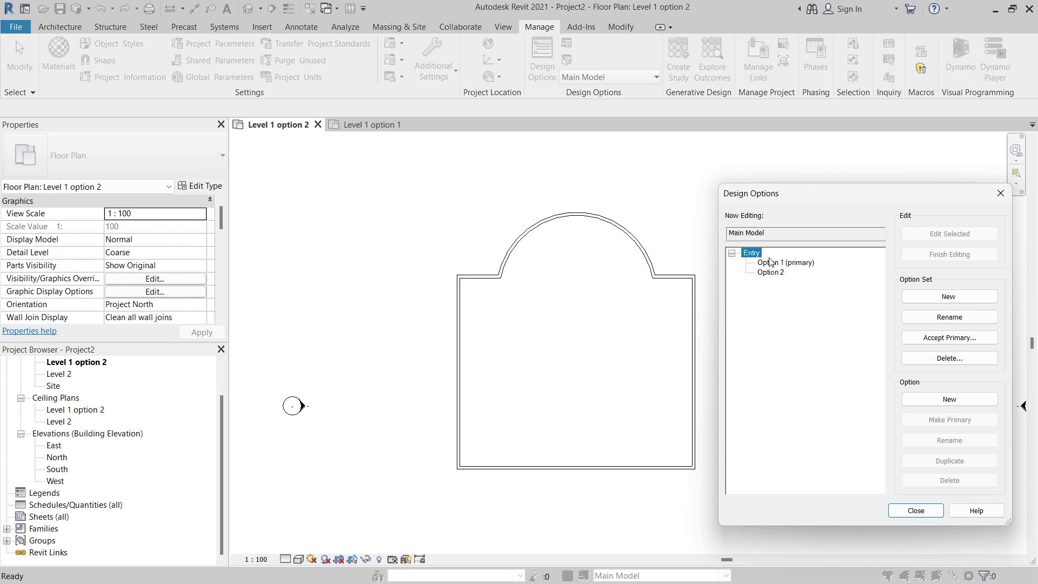
# - Make Option 2 the Entry set's primary option, accepting the deleted-relationship warning
pyautogui.click(776, 272)
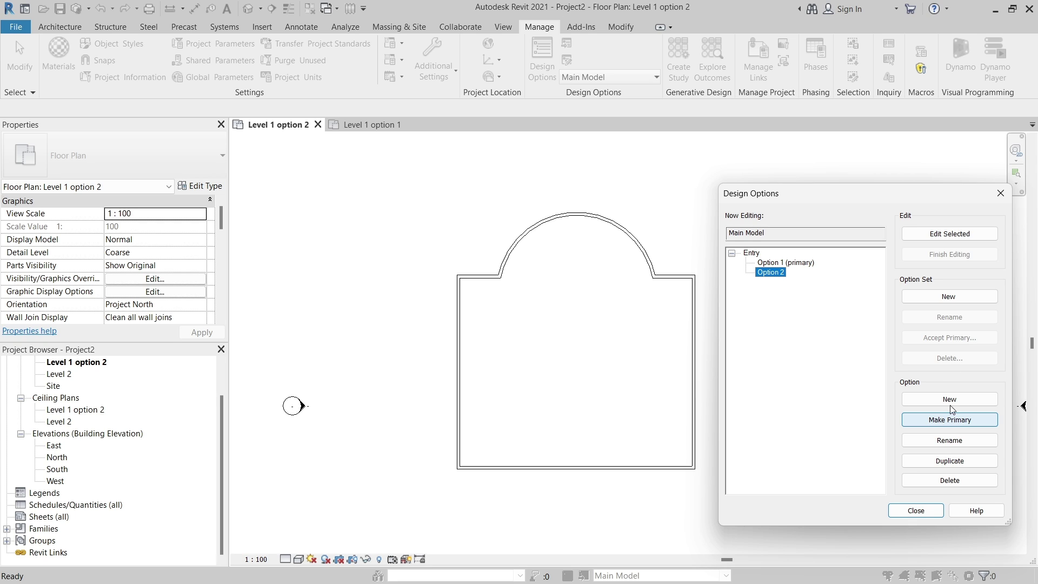
pyautogui.click(812, 263)
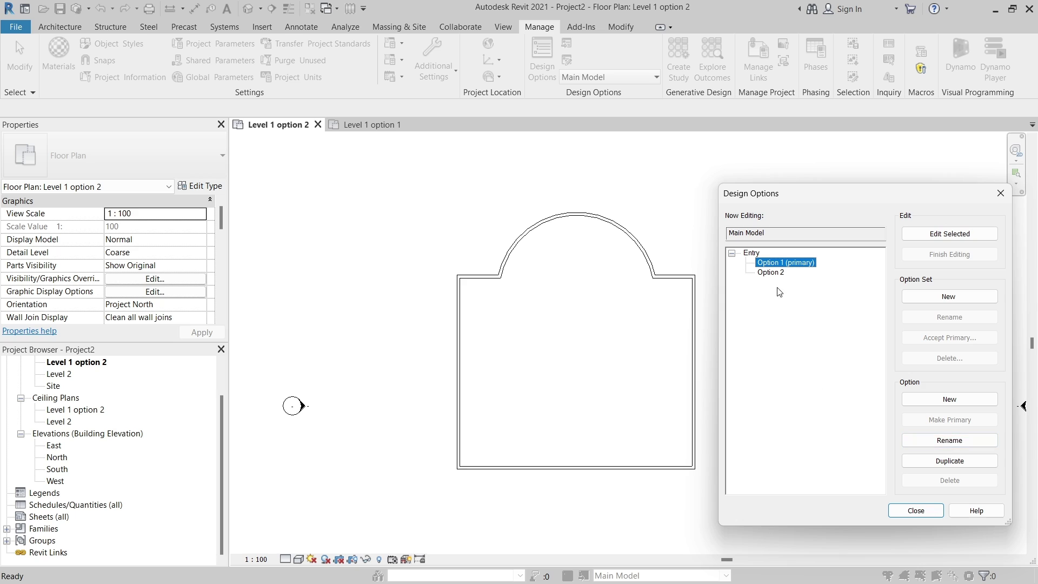
pyautogui.click(773, 272)
pyautogui.click(943, 420)
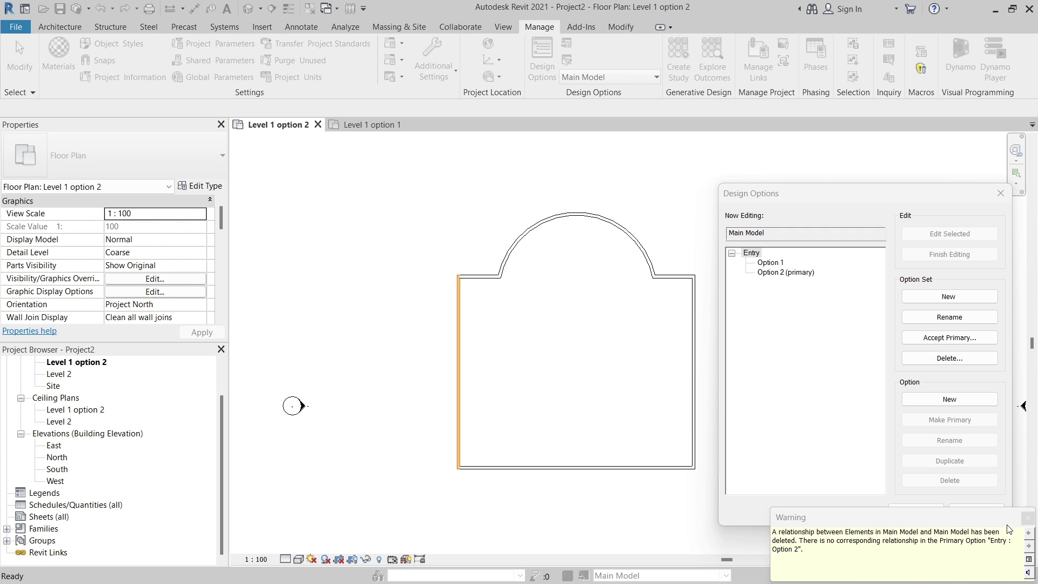
pyautogui.click(1027, 517)
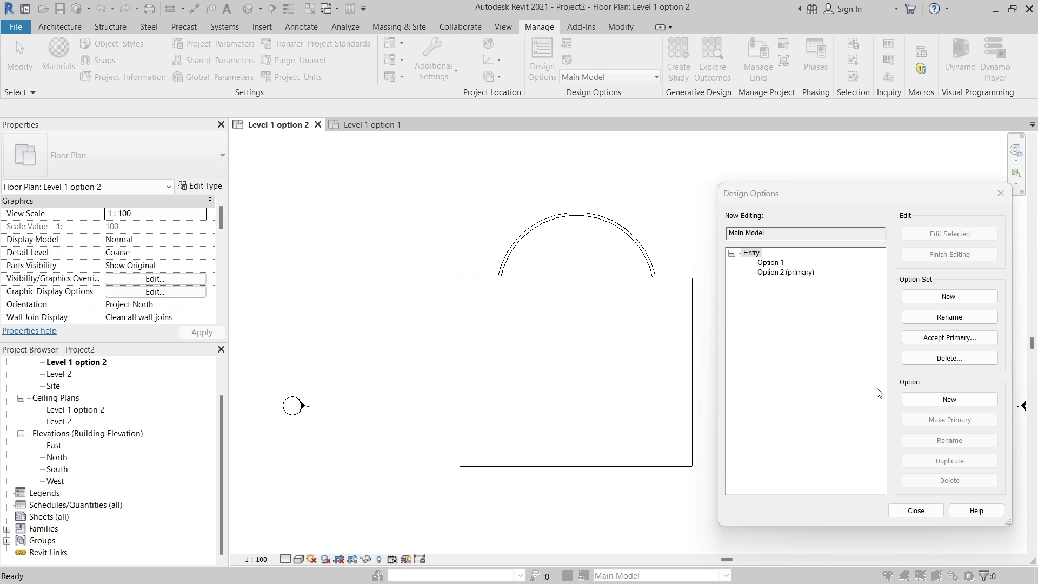
# - Go to the Level 1 option 1 plan, select Option 1, and close Design Options
pyautogui.click(378, 125)
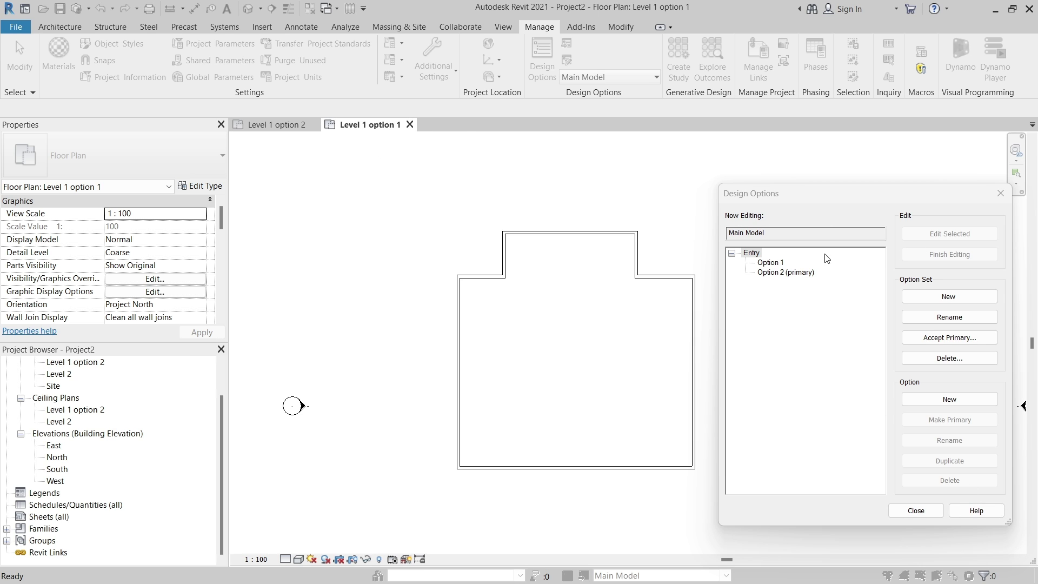
pyautogui.click(772, 263)
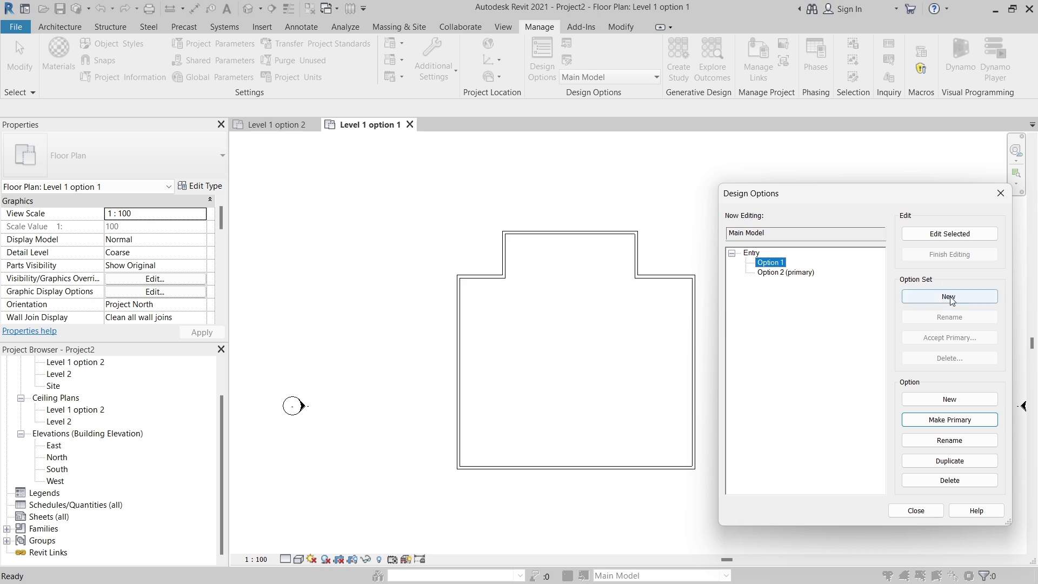
pyautogui.click(1001, 194)
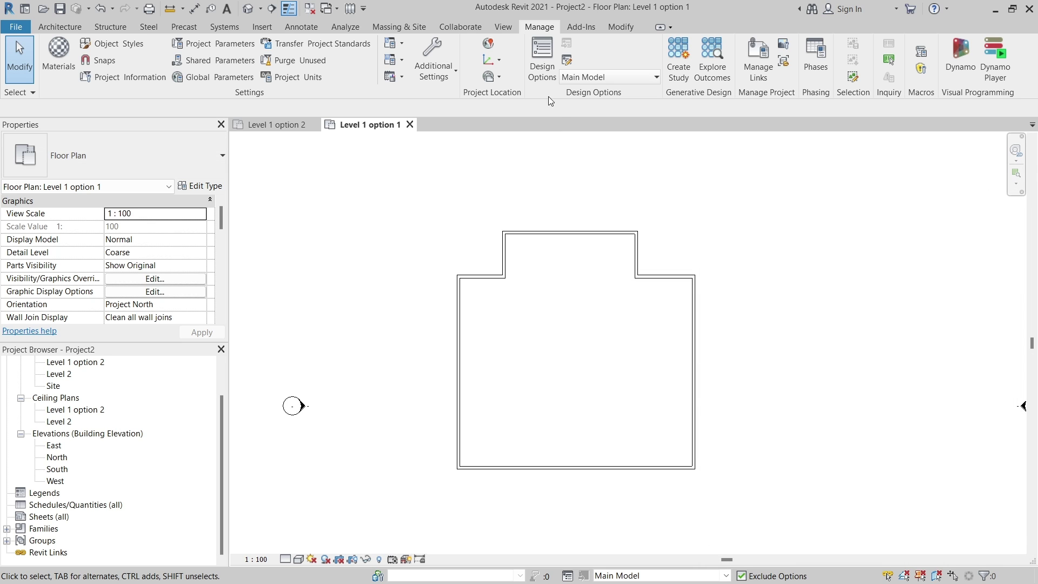
# - Delete the Entry option set along with its dedicated Level 1 option 1 view
pyautogui.click(540, 75)
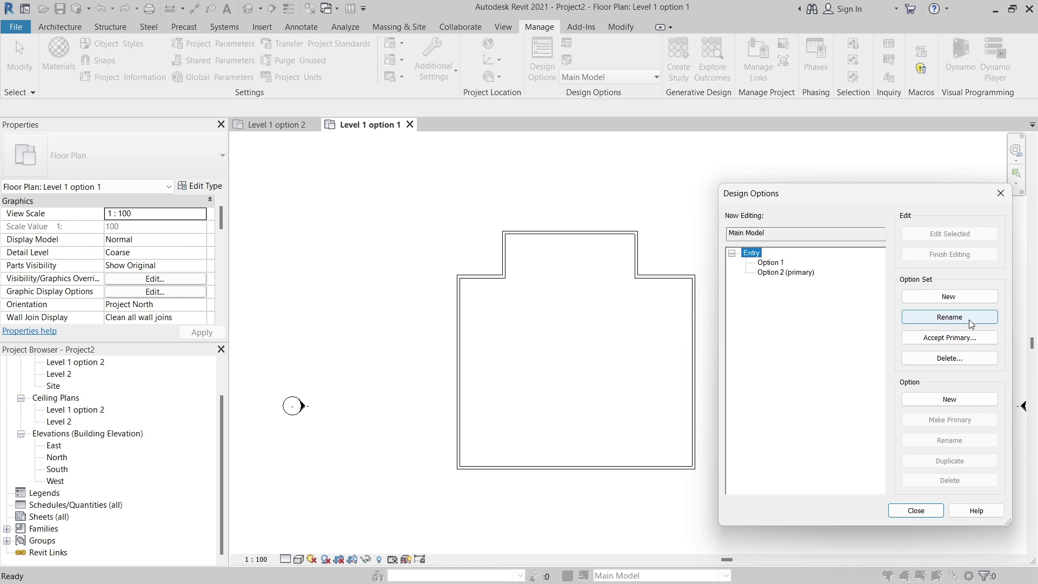
pyautogui.click(949, 358)
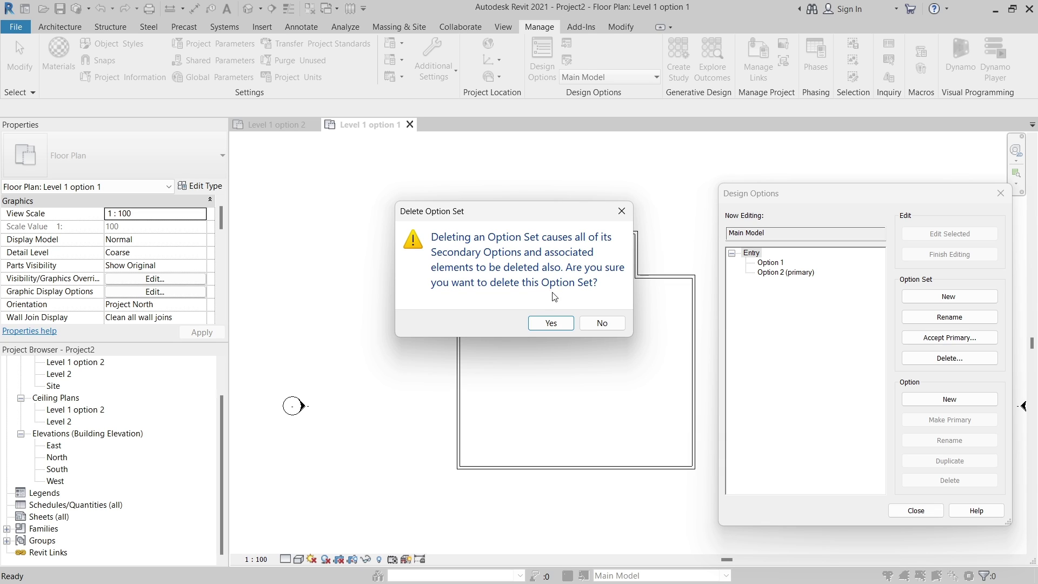
pyautogui.click(551, 324)
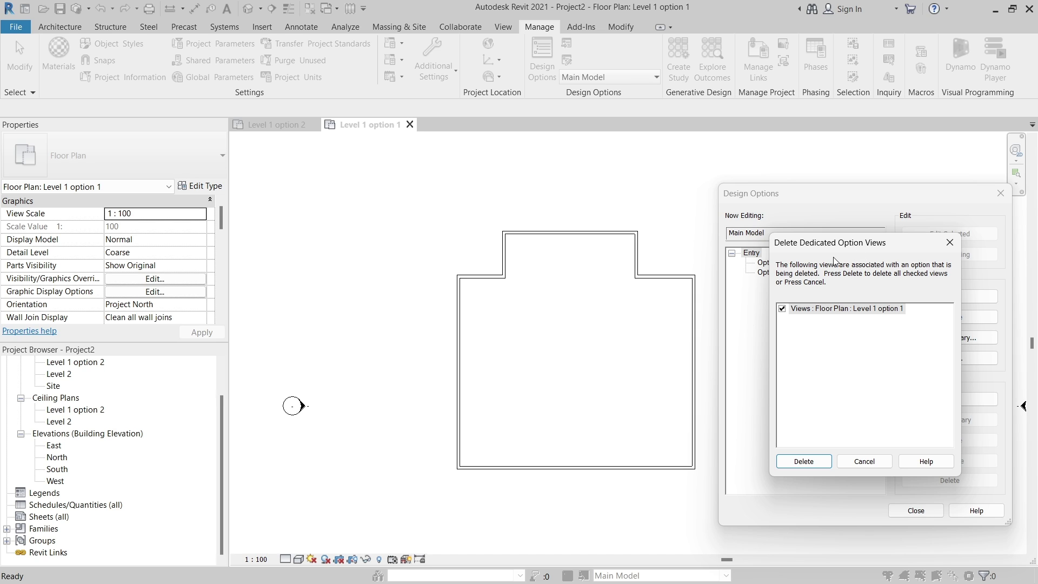
pyautogui.click(810, 461)
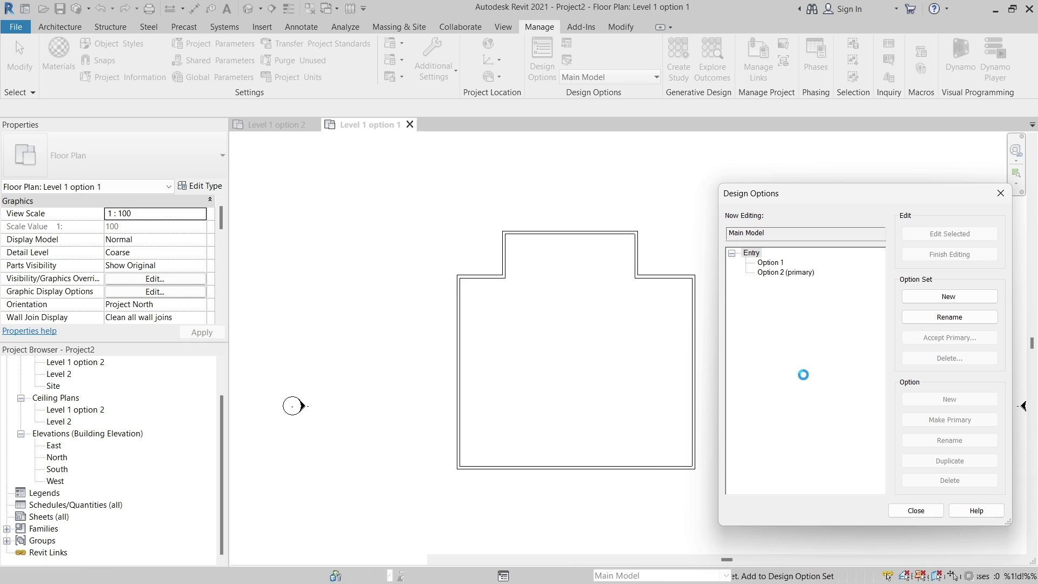